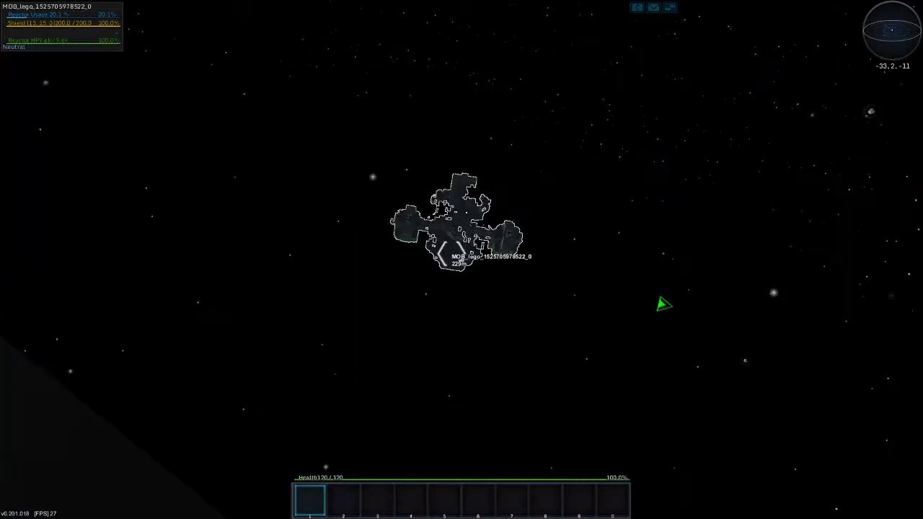
Step out of the ship's flight view and enter Build Mode at the ship core.
{"action": "key", "text": "r"}
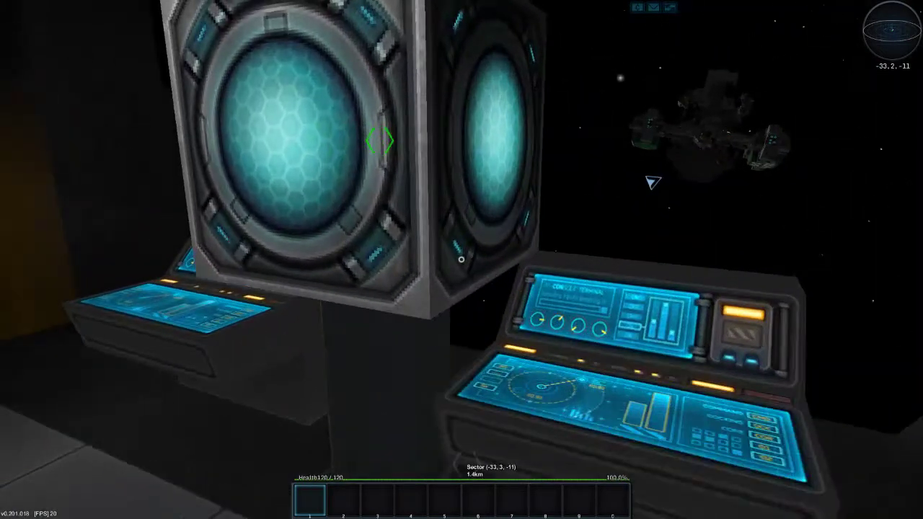
{"action": "key", "text": "r"}
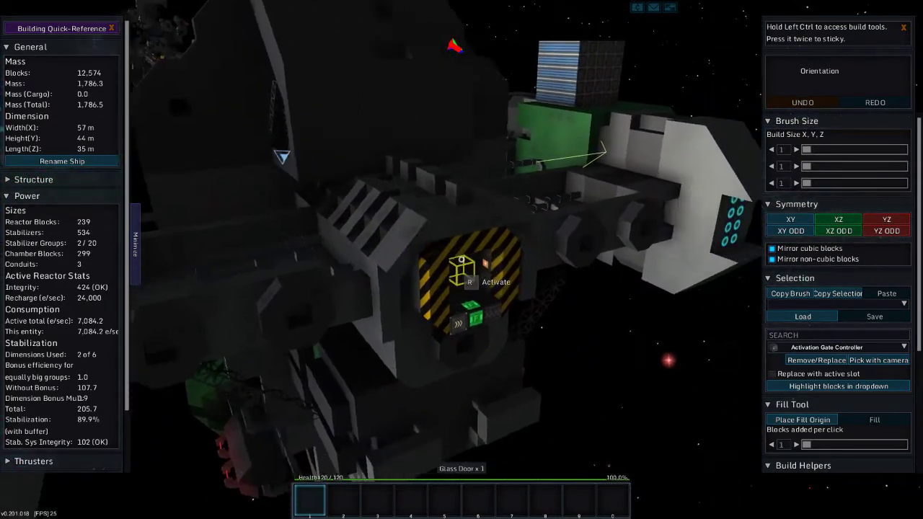
Exit Build Mode to stand outside on the platform.
{"action": "key", "text": "Tab+g"}
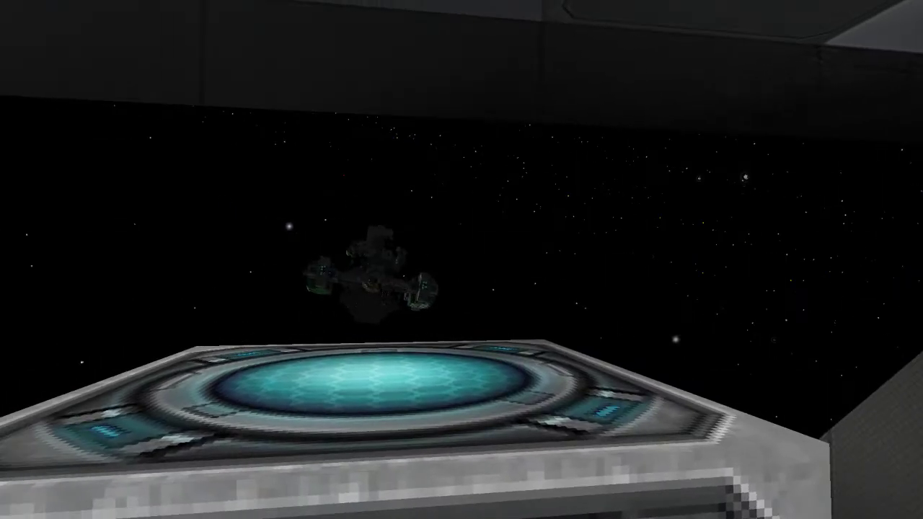
Target the distant ship to display its info.
{"action": "key", "text": "f"}
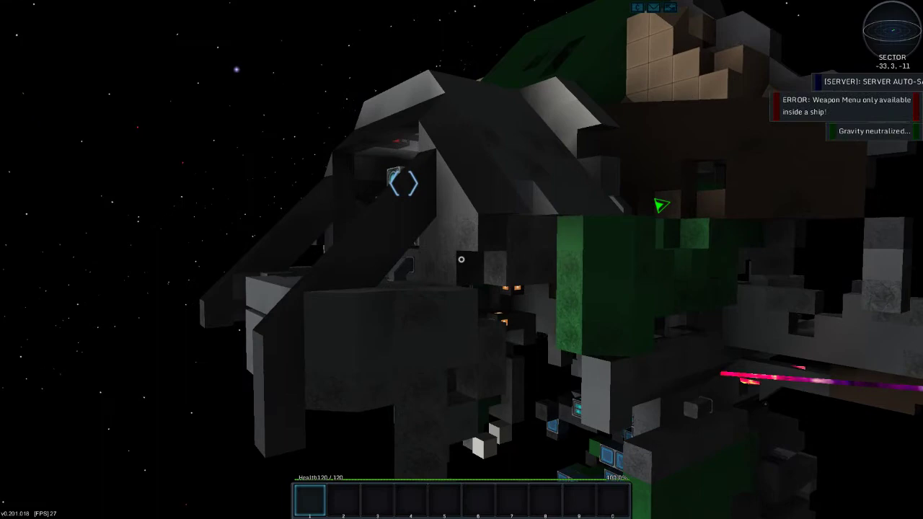
Select sector -36, 2, -10 on the galaxy map, admin-warp there, and close the map.
{"action": "key", "text": "m"}
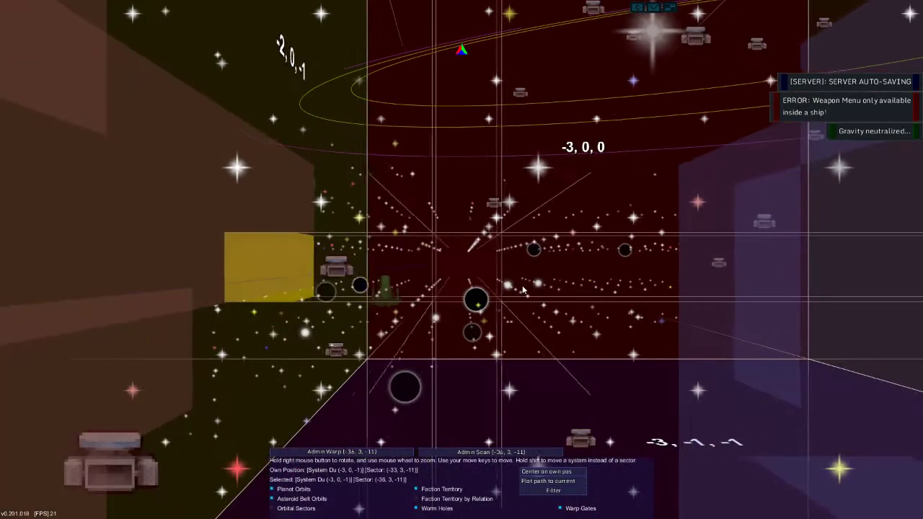
{"action": "scroll", "coordinate": [401, 281], "scroll_direction": "up", "scroll_amount": 2}
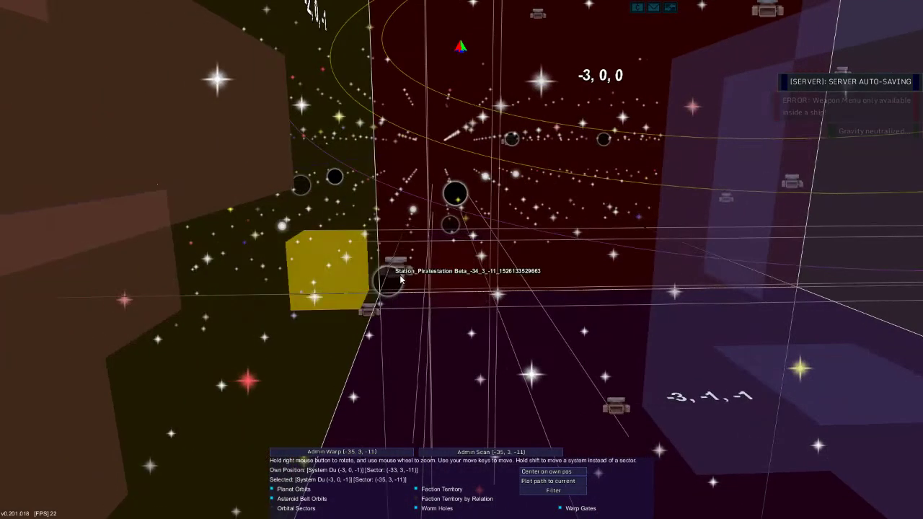
{"action": "left_click", "coordinate": [407, 279]}
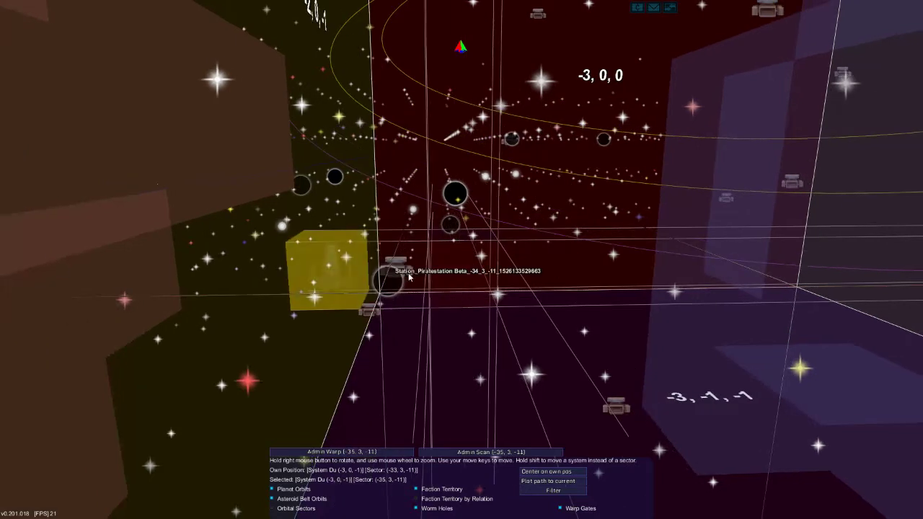
{"action": "scroll", "coordinate": [398, 285], "scroll_direction": "up", "scroll_amount": 4}
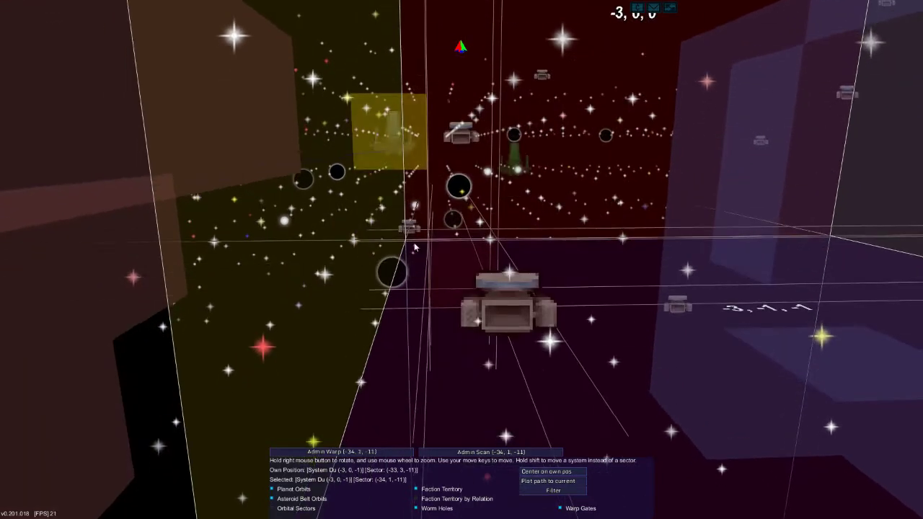
{"action": "left_click", "coordinate": [405, 231]}
{"action": "scroll", "coordinate": [430, 242], "scroll_direction": "up", "scroll_amount": 5}
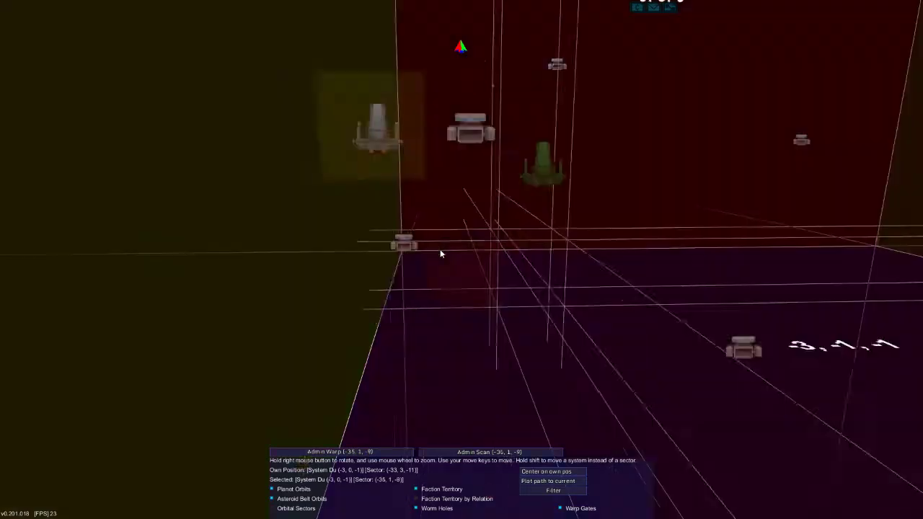
{"action": "left_click", "coordinate": [440, 248]}
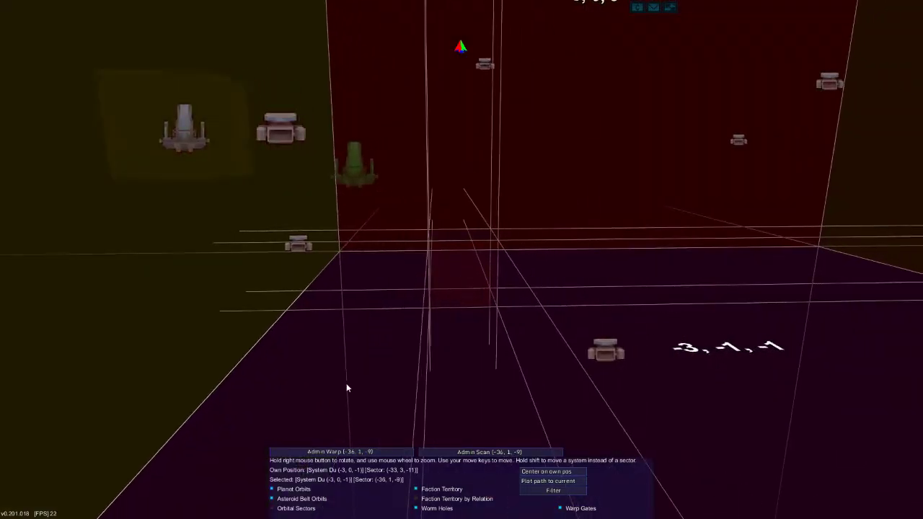
{"action": "scroll", "coordinate": [346, 383], "scroll_direction": "down", "scroll_amount": 5}
{"action": "key", "text": "p"}
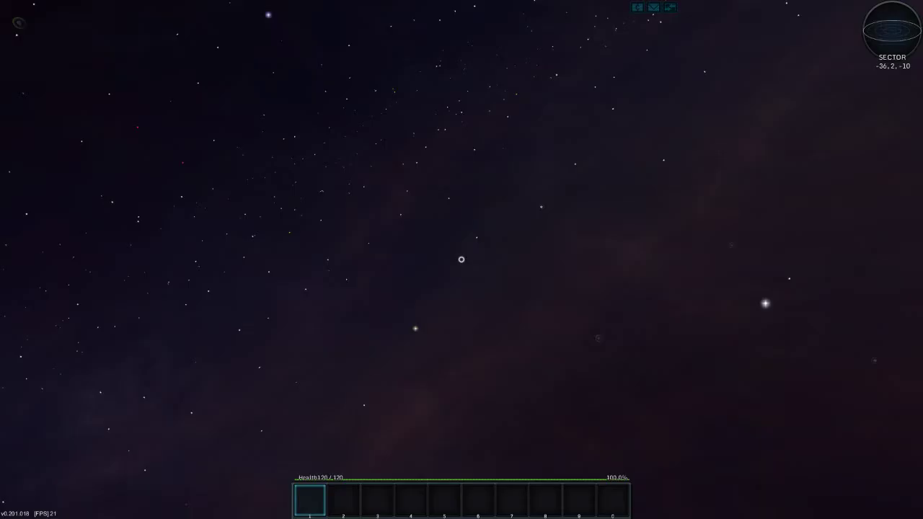
Place a ship core, accept its default name, and stock three grey armor blocks in the hotbar.
{"action": "left_click", "coordinate": [452, 371]}
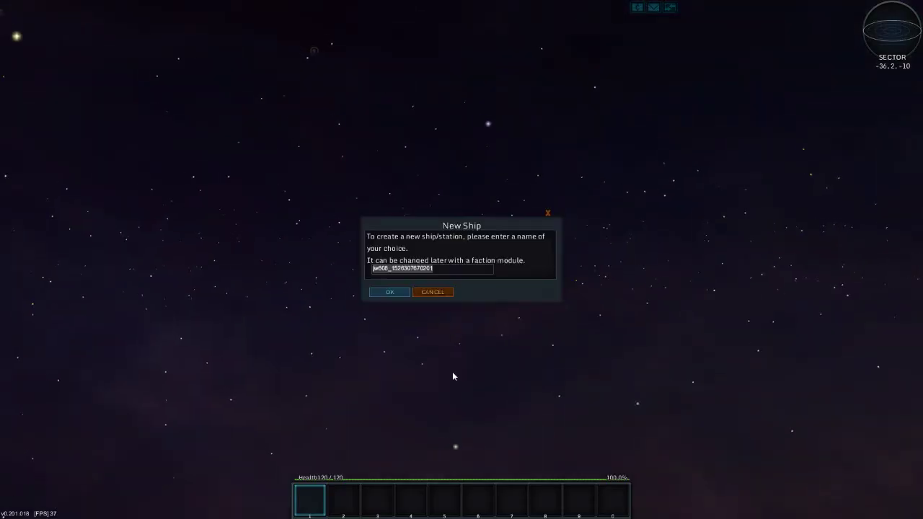
{"action": "left_click", "coordinate": [389, 292]}
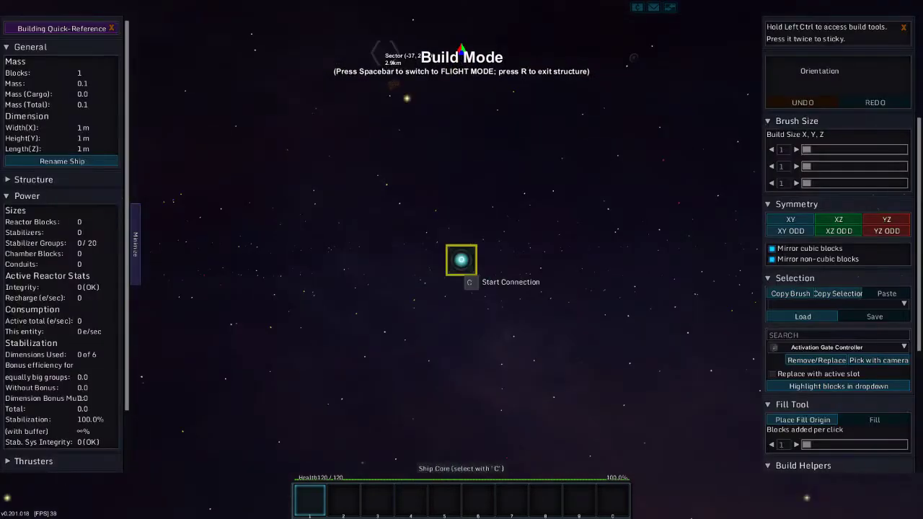
{"action": "key", "text": "i"}
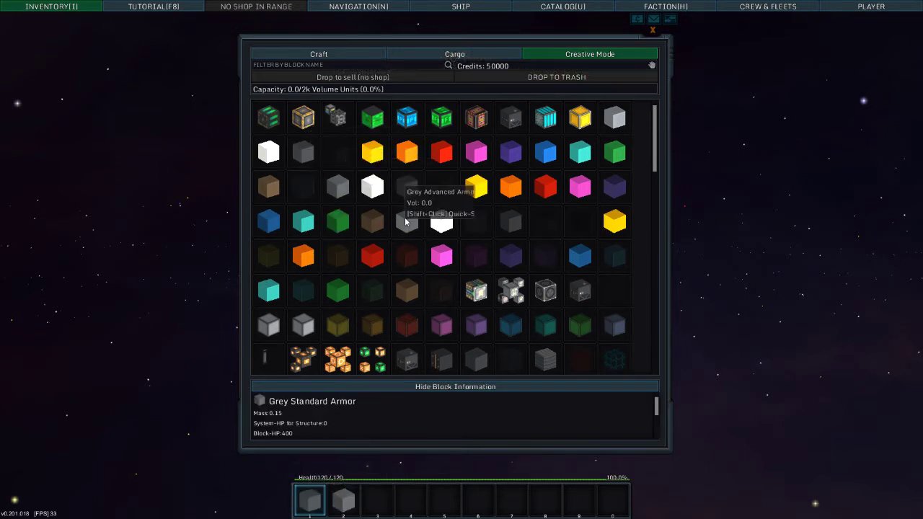
{"action": "key", "text": "i"}
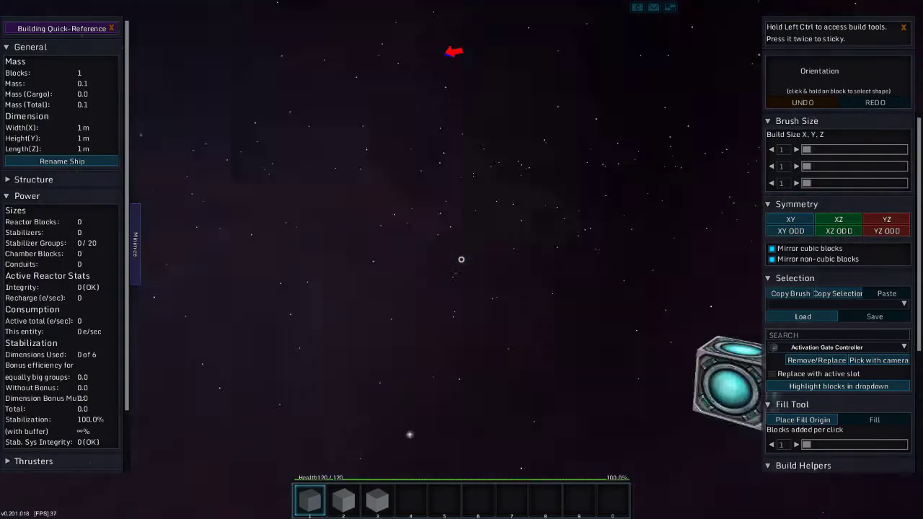
Lay Dark Grey Basic Armor around the core into a closed 11 by 11 m ring.
{"action": "left_click", "coordinate": [461, 260]}
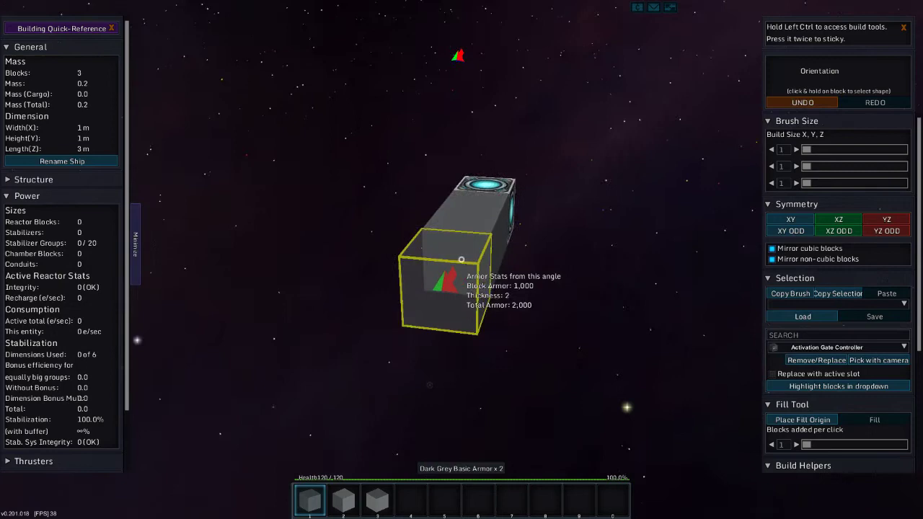
{"action": "left_click", "coordinate": [461, 259]}
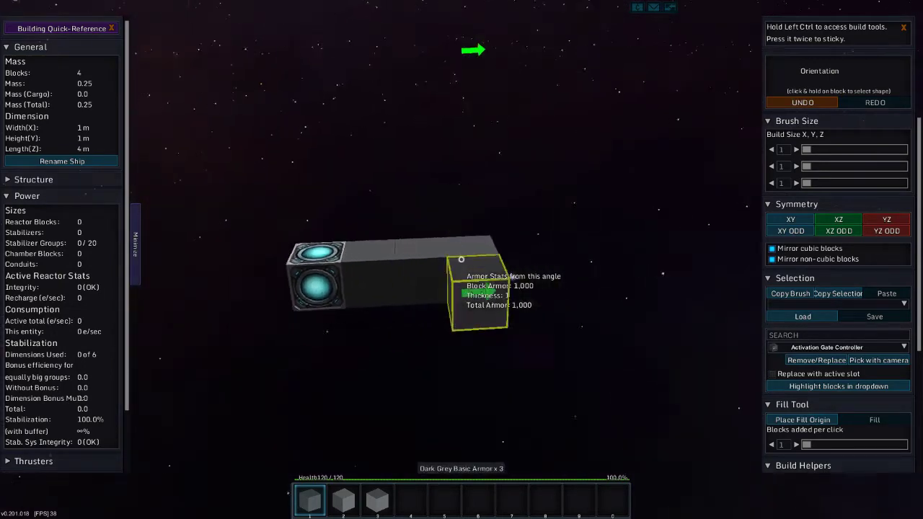
{"action": "left_click", "coordinate": [462, 259]}
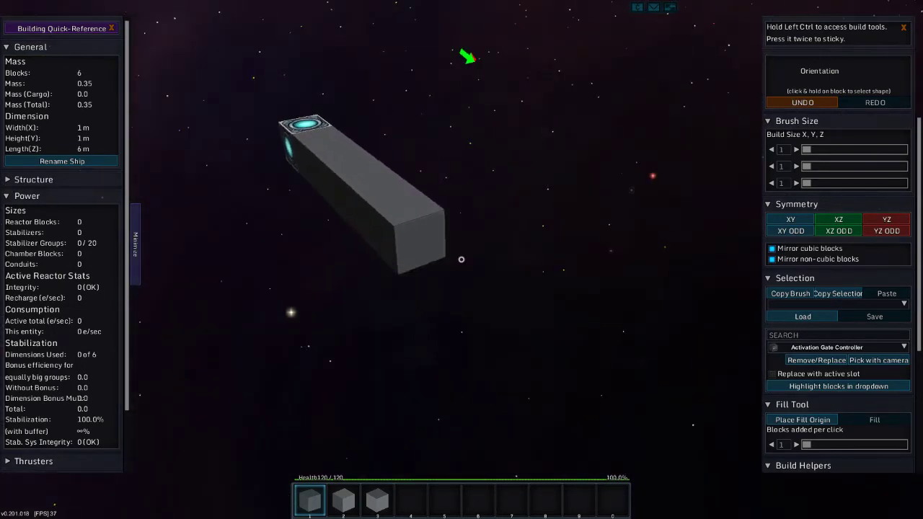
{"action": "left_click", "coordinate": [462, 260]}
{"action": "left_click", "coordinate": [461, 260]}
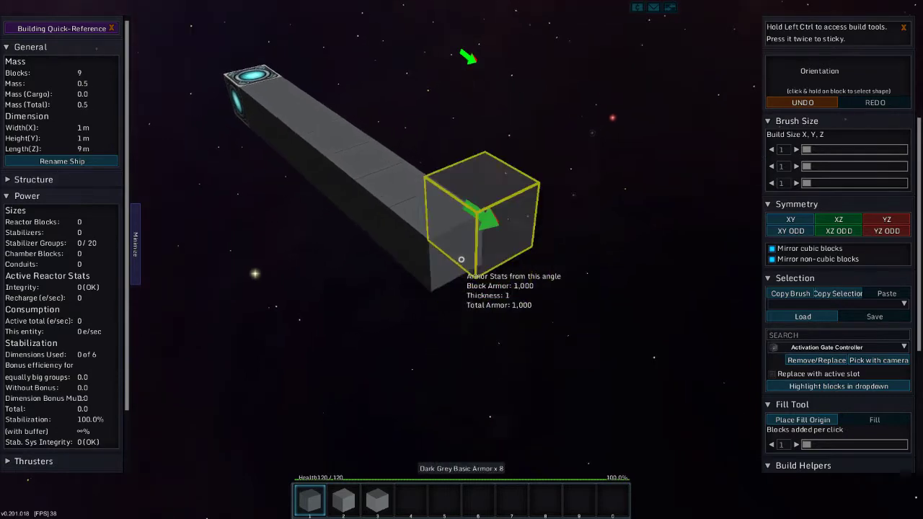
{"action": "left_click", "coordinate": [462, 259]}
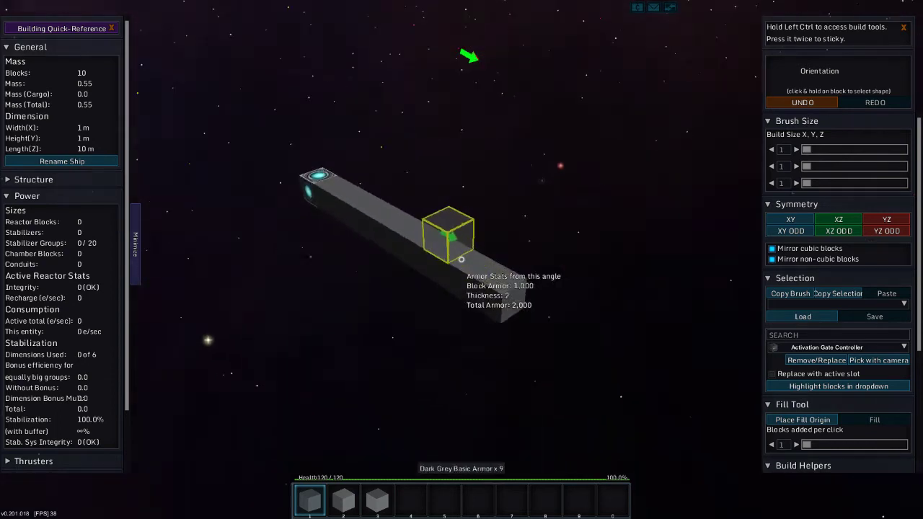
{"action": "left_click", "coordinate": [462, 259]}
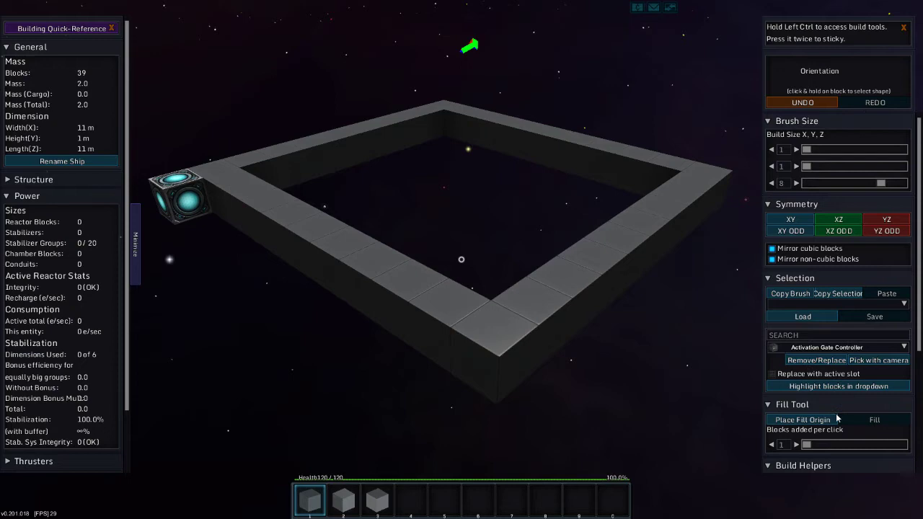
{"action": "scroll", "coordinate": [836, 418], "scroll_direction": "down", "scroll_amount": 2}
{"action": "scroll", "coordinate": [837, 418], "scroll_direction": "down", "scroll_amount": 2}
{"action": "scroll", "coordinate": [836, 418], "scroll_direction": "up", "scroll_amount": 3}
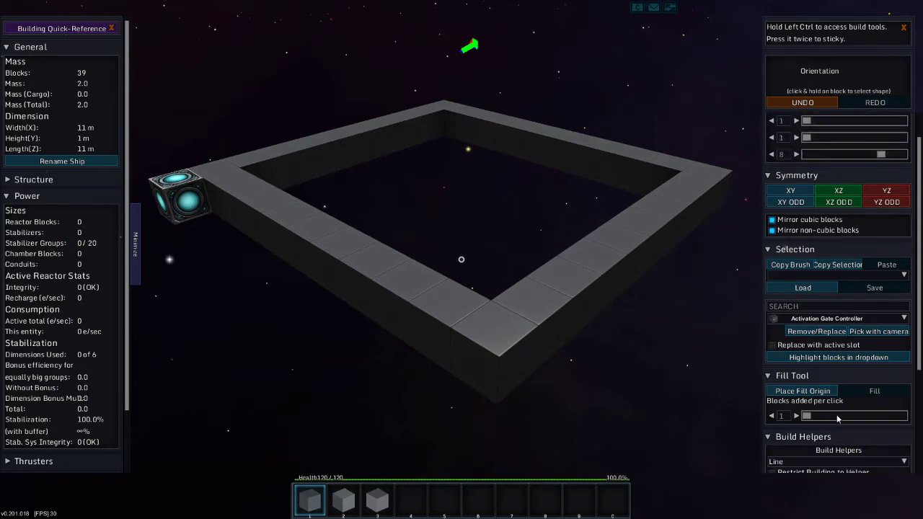
{"action": "scroll", "coordinate": [837, 419], "scroll_direction": "up", "scroll_amount": 2}
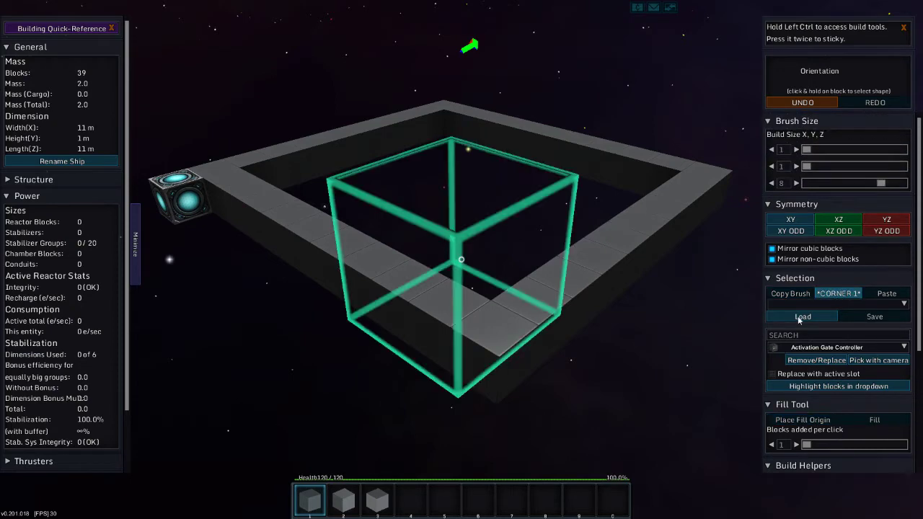
Cancel the copy corners, reset brush size to 1, 1, 1, and show armor shapes.
{"action": "left_click", "coordinate": [799, 319]}
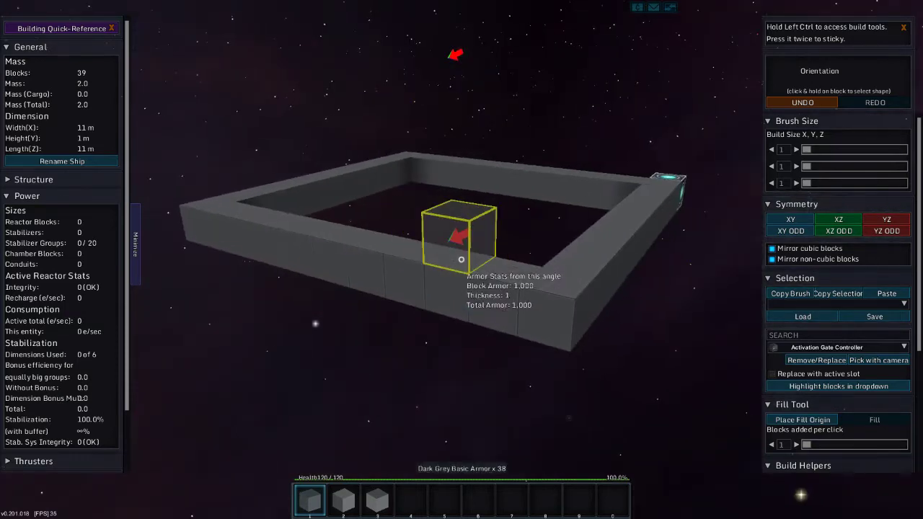
{"action": "key", "text": "2"}
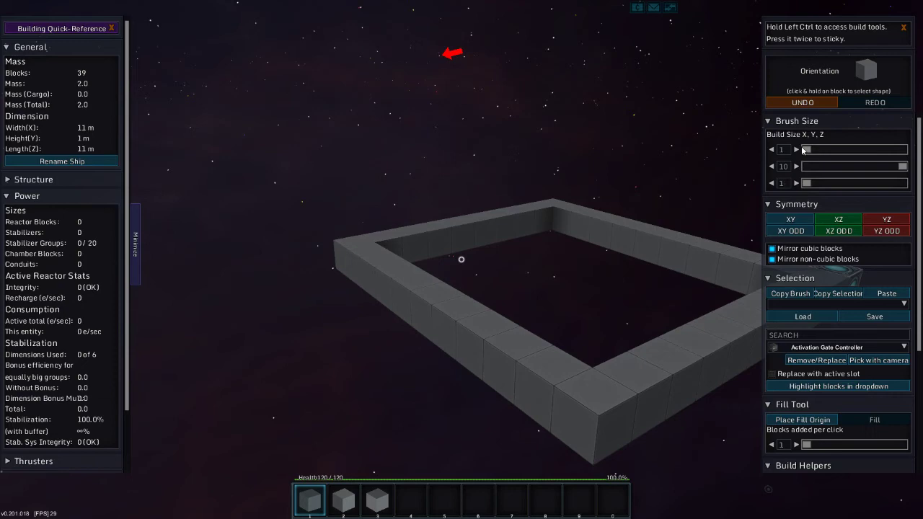
Place a 10 by 10 armor wall on the frame edge, then a 10-block armor line.
{"action": "left_click", "coordinate": [360, 243]}
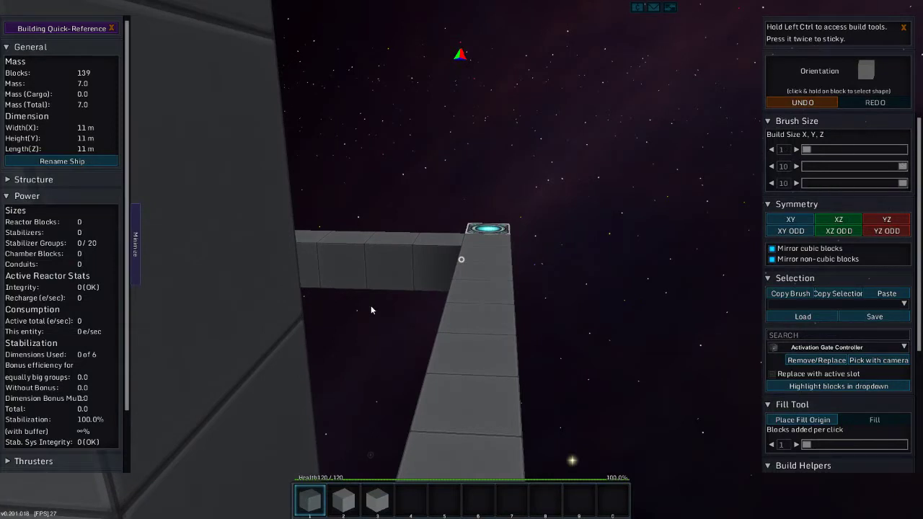
{"action": "left_click", "coordinate": [897, 166]}
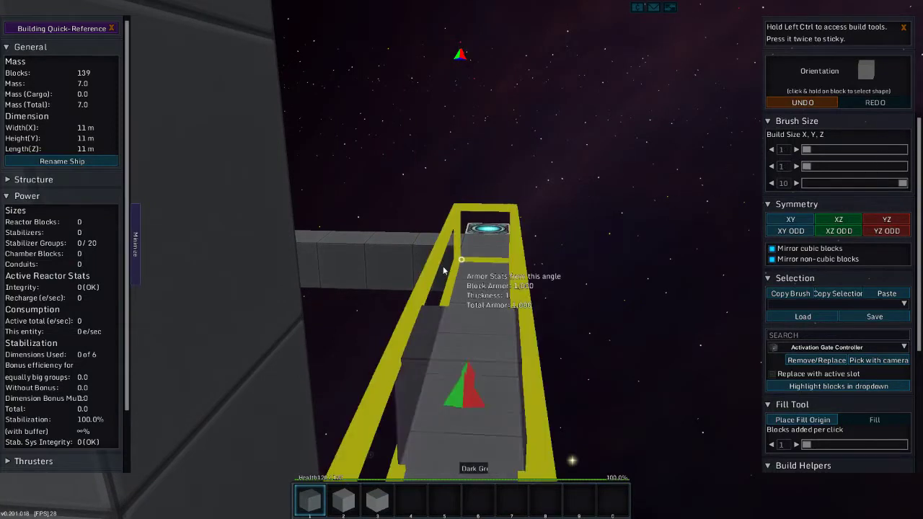
Remove stray armor so the wall stands 10 m tall, then mark both copy corners.
{"action": "left_click", "coordinate": [461, 259]}
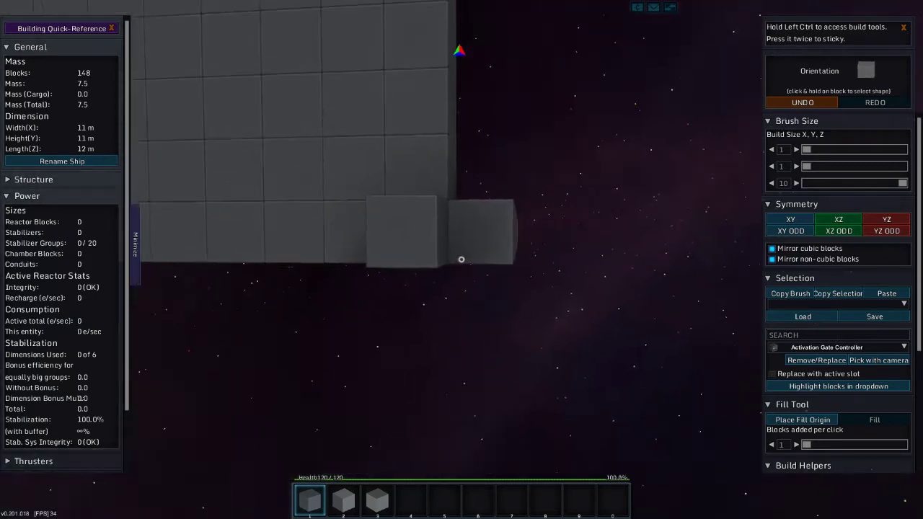
{"action": "right_click", "coordinate": [461, 260]}
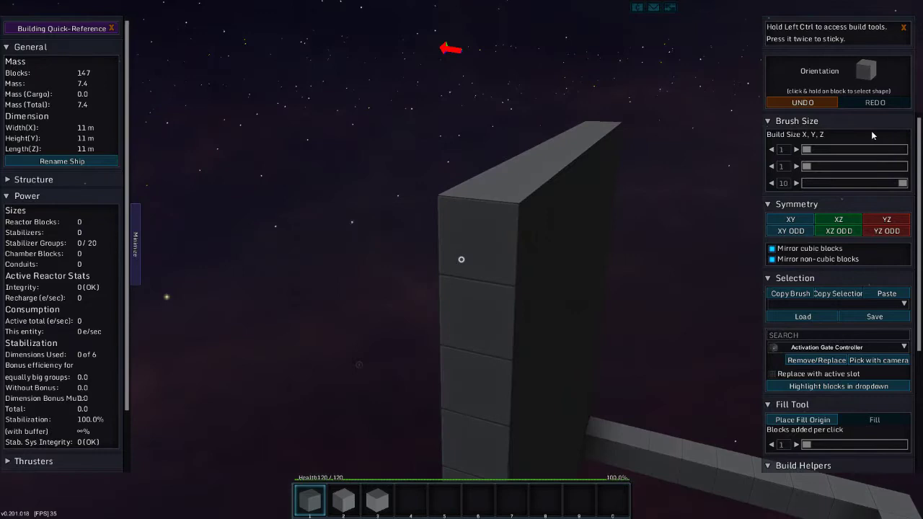
{"action": "left_click", "coordinate": [870, 149]}
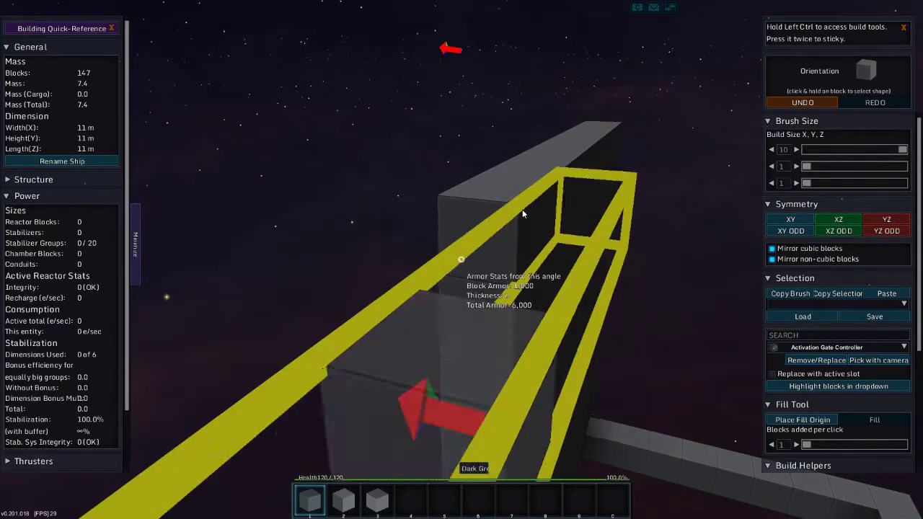
{"action": "right_click", "coordinate": [461, 260]}
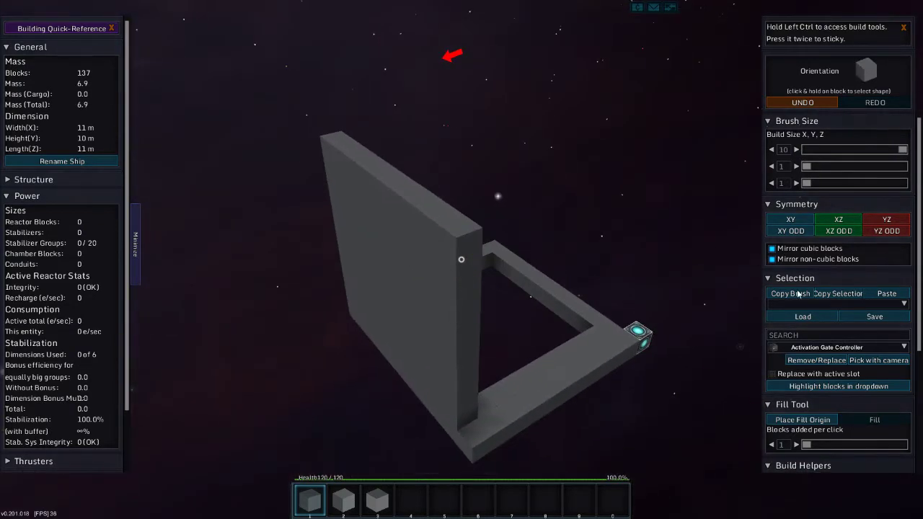
{"action": "left_click", "coordinate": [836, 294]}
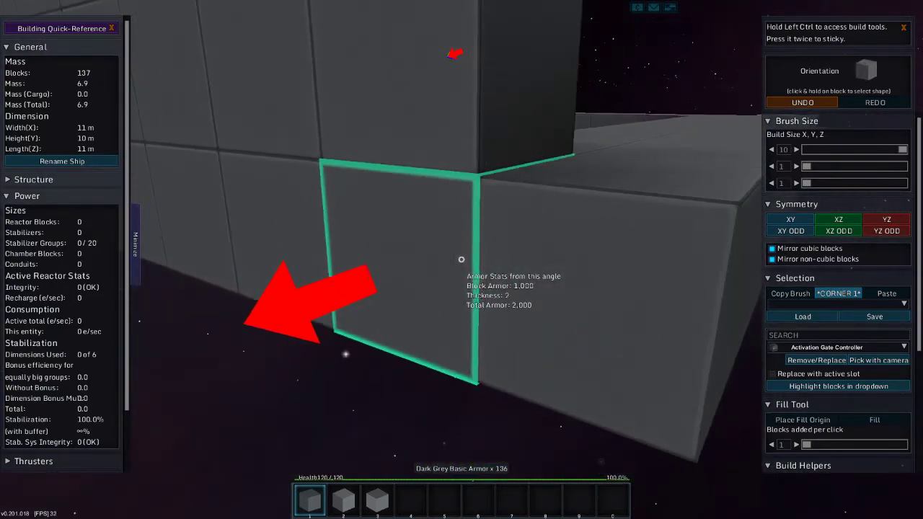
{"action": "left_click", "coordinate": [461, 259]}
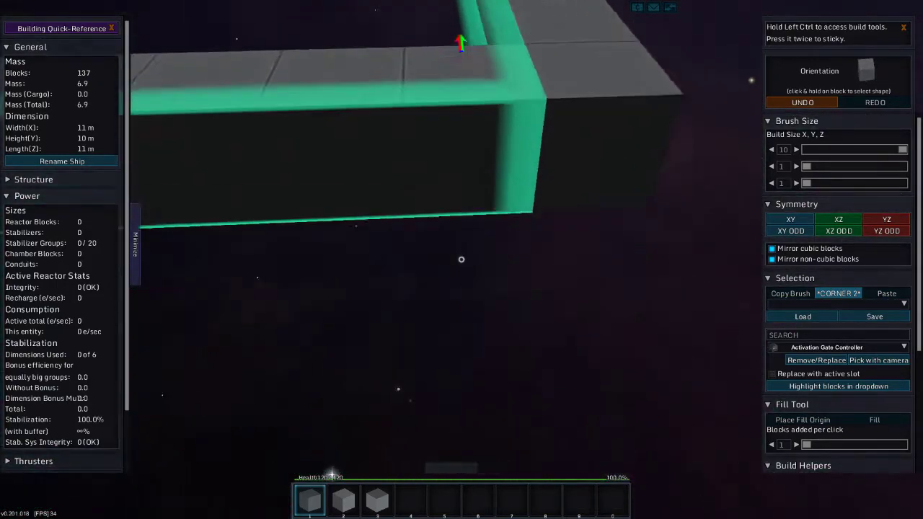
Copy the marked section and paste six repeats onto the frame end, reaching 81 m.
{"action": "left_click", "coordinate": [461, 260]}
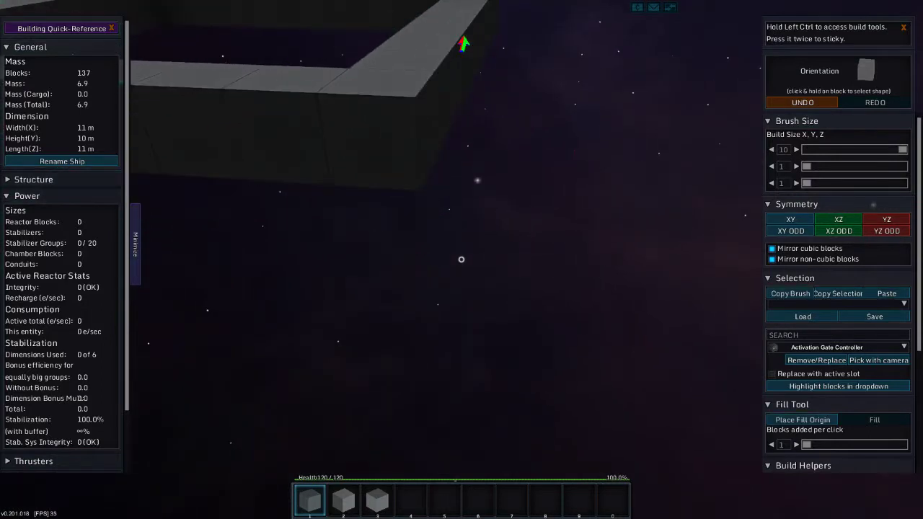
{"action": "left_click", "coordinate": [885, 293]}
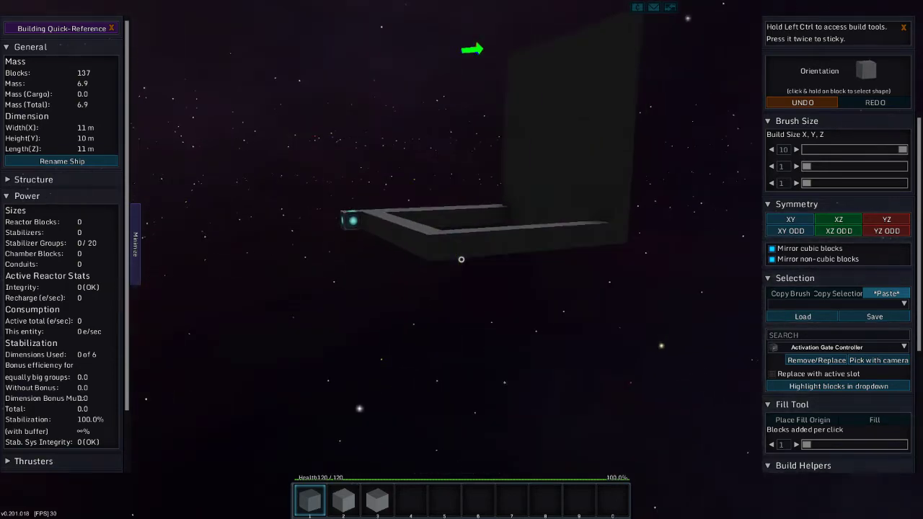
{"action": "left_click", "coordinate": [462, 259]}
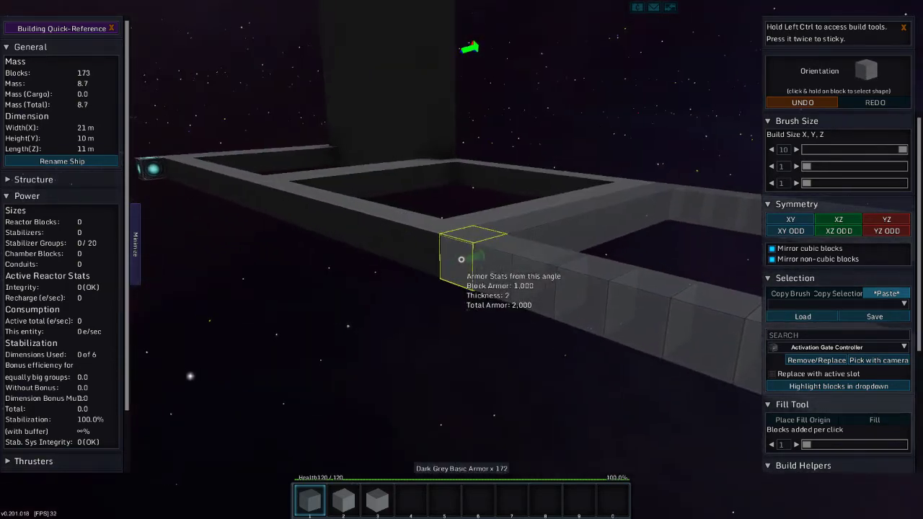
{"action": "left_click", "coordinate": [462, 259]}
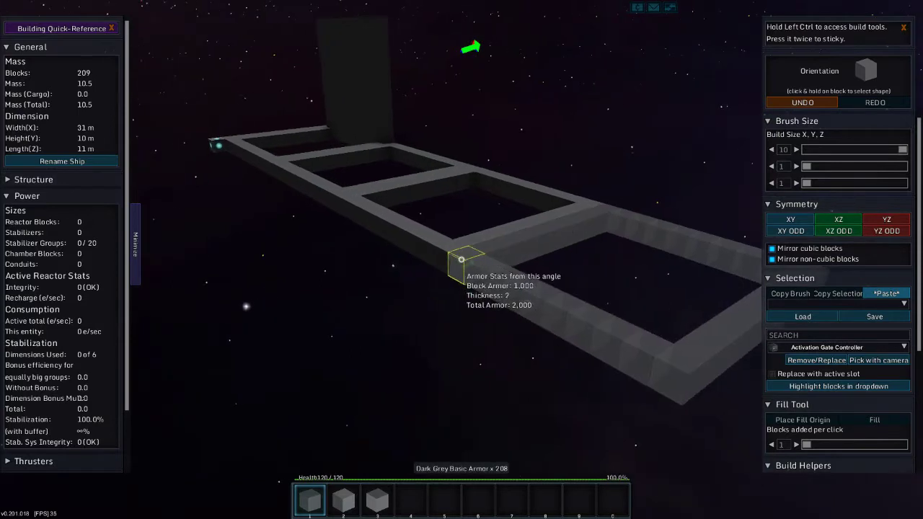
{"action": "left_click", "coordinate": [462, 260]}
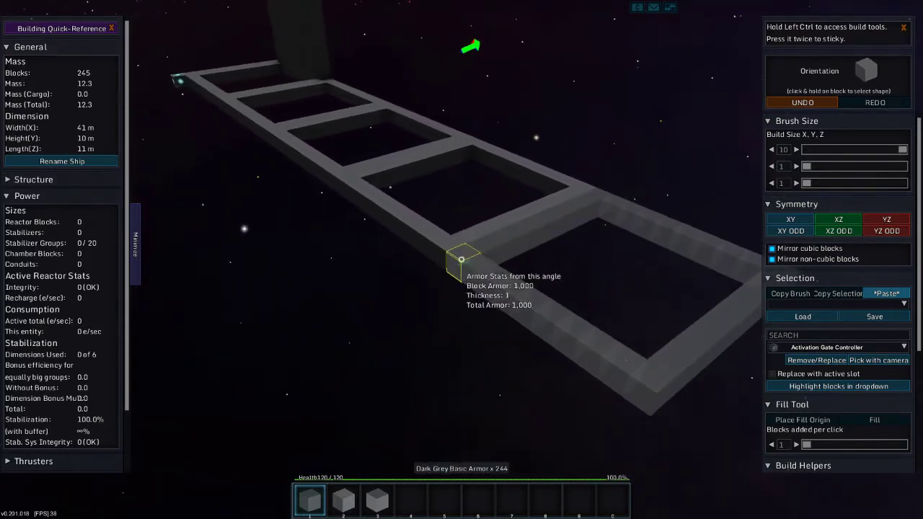
{"action": "left_click", "coordinate": [461, 259]}
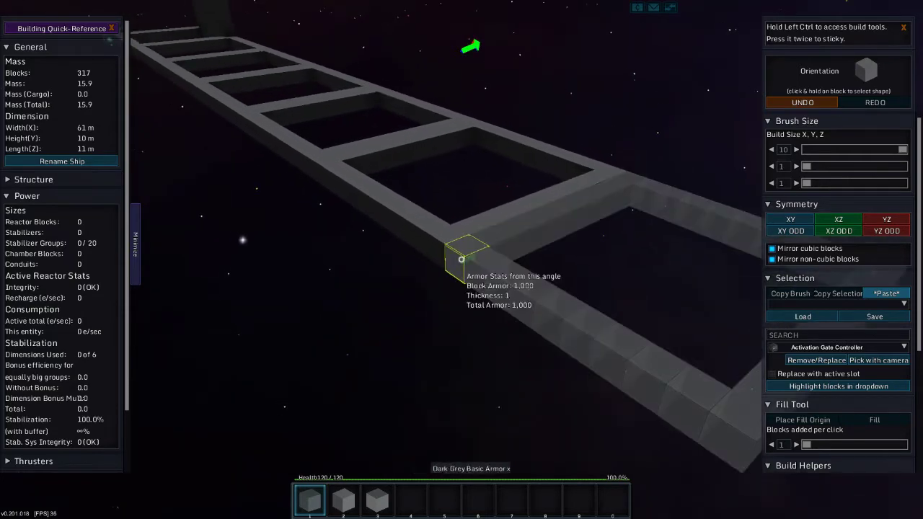
{"action": "left_click", "coordinate": [462, 260]}
{"action": "left_click", "coordinate": [462, 260]}
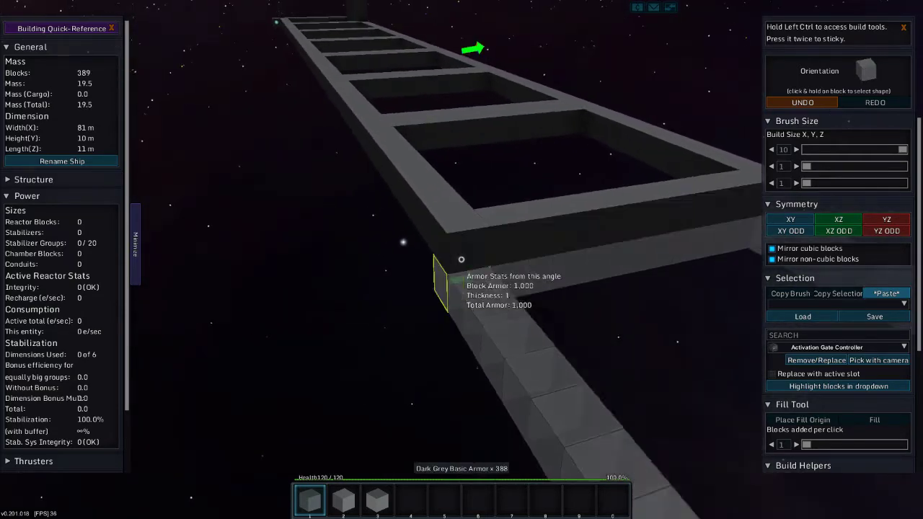
{"action": "left_click", "coordinate": [887, 294]}
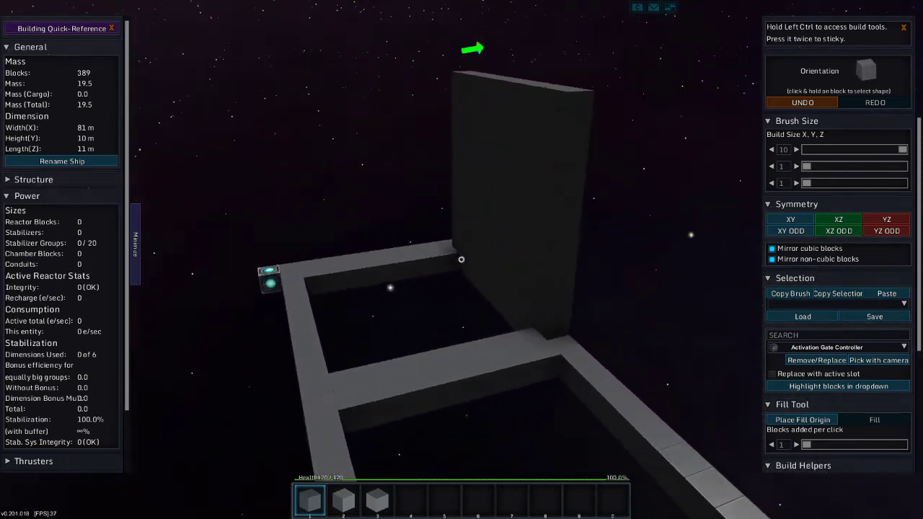
Reselect the first armor block type and make the brush eight blocks tall.
{"action": "key", "text": "2"}
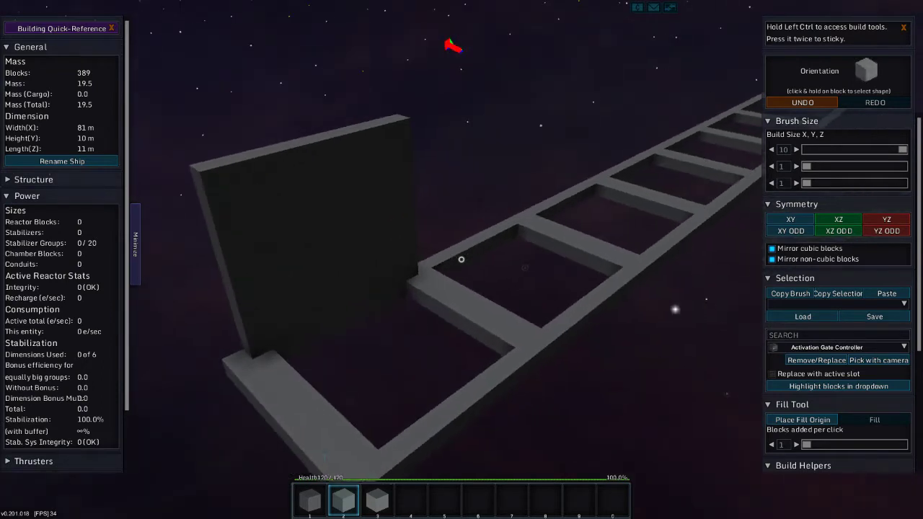
{"action": "key", "text": "1"}
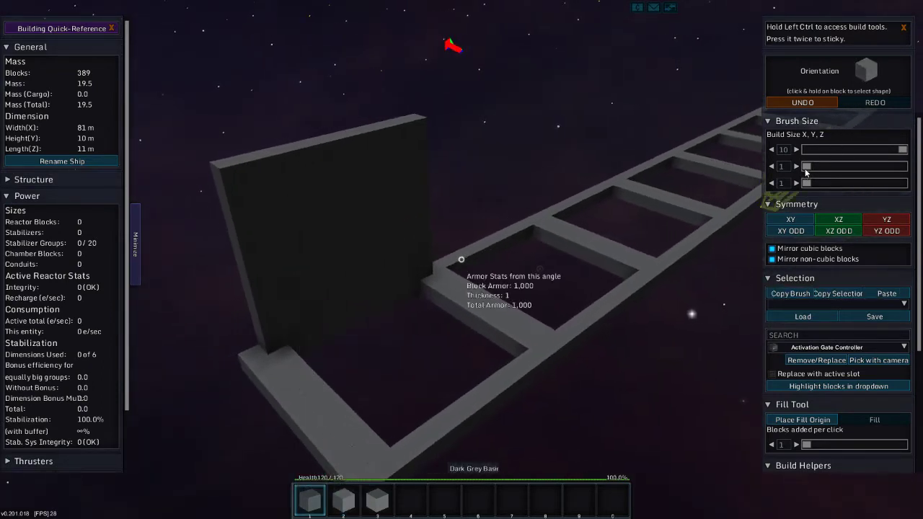
{"action": "left_click_drag", "start_coordinate": [807, 166], "coordinate": [893, 167]}
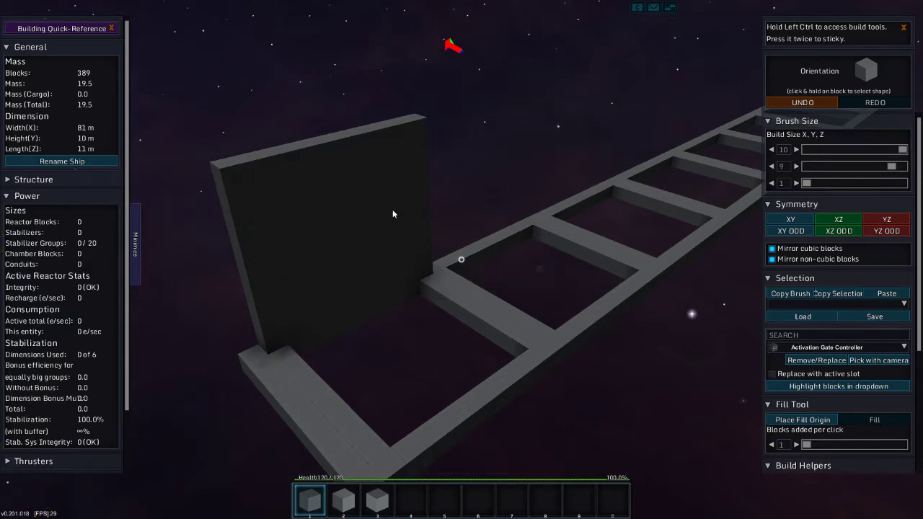
Place one grey armor block on the dark wall and undo the over-large removal.
{"action": "left_click_drag", "start_coordinate": [393, 209], "coordinate": [593, 301]}
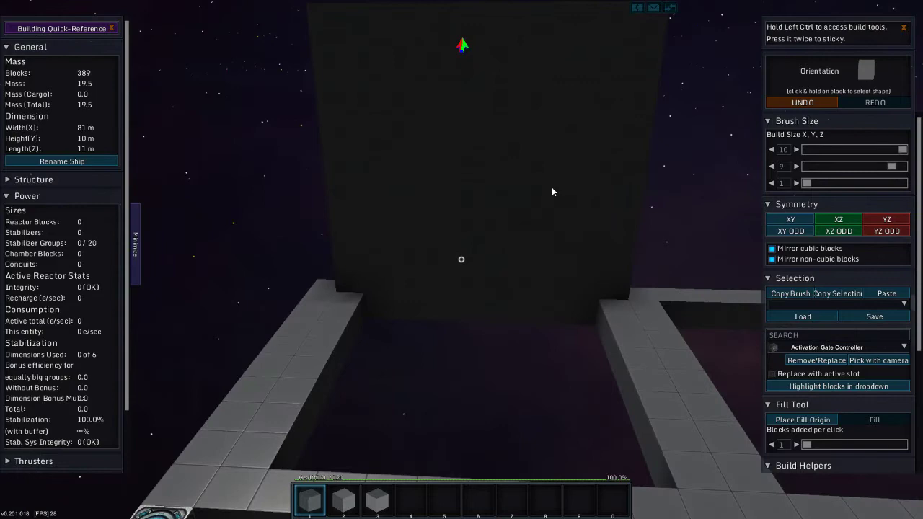
{"action": "left_click_drag", "start_coordinate": [551, 192], "coordinate": [649, 252]}
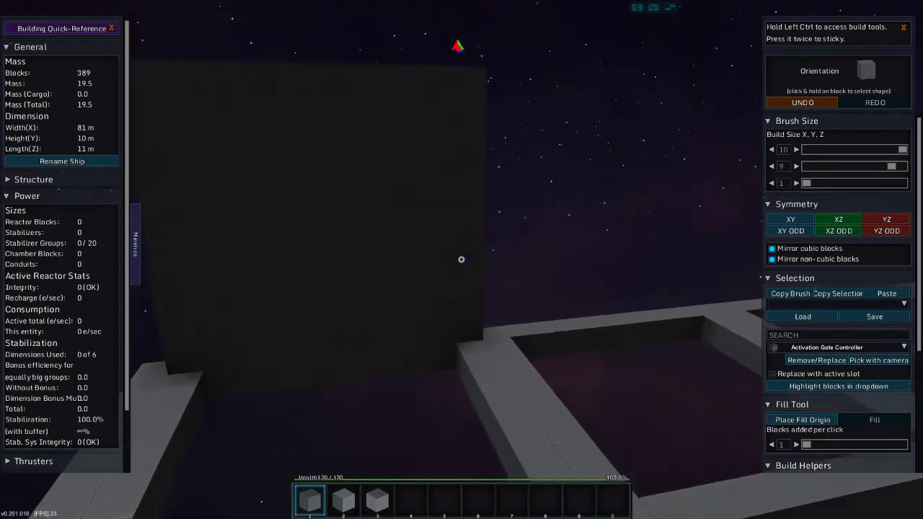
{"action": "left_click", "coordinate": [462, 259]}
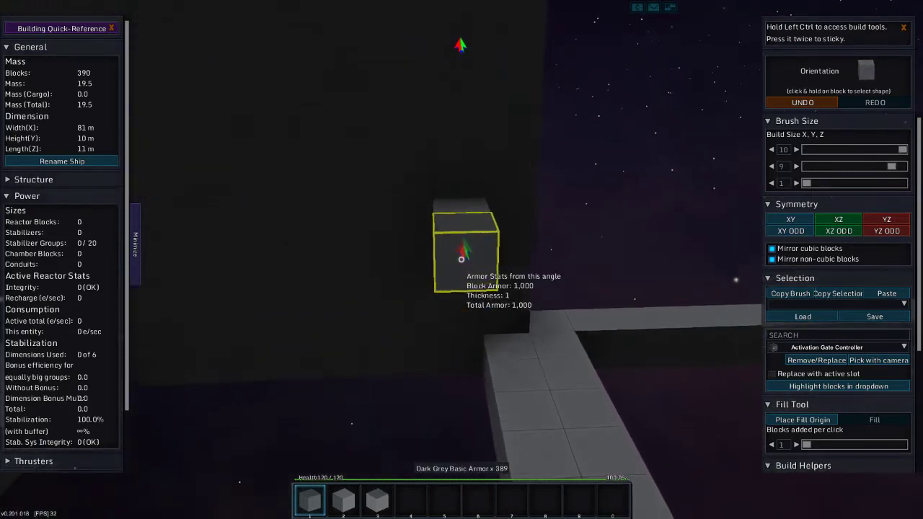
{"action": "left_click_drag", "start_coordinate": [462, 258], "coordinate": [490, 249]}
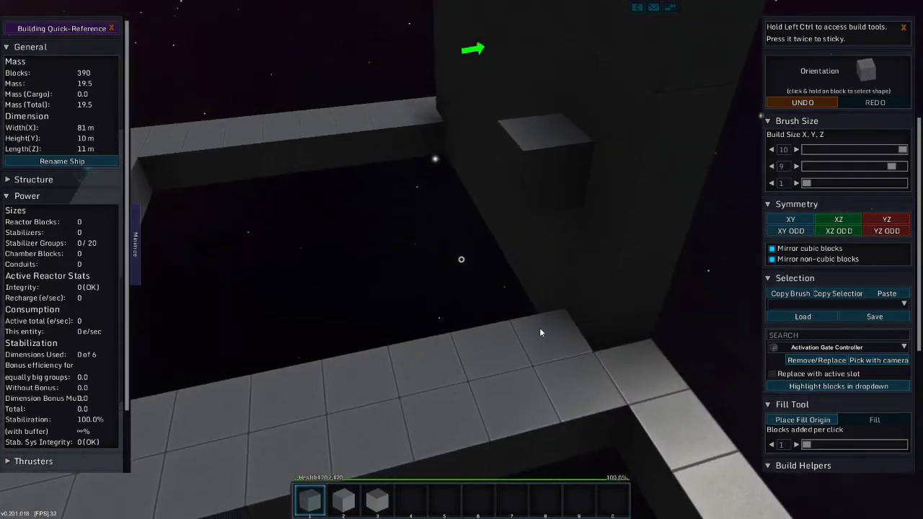
{"action": "right_click", "coordinate": [541, 175]}
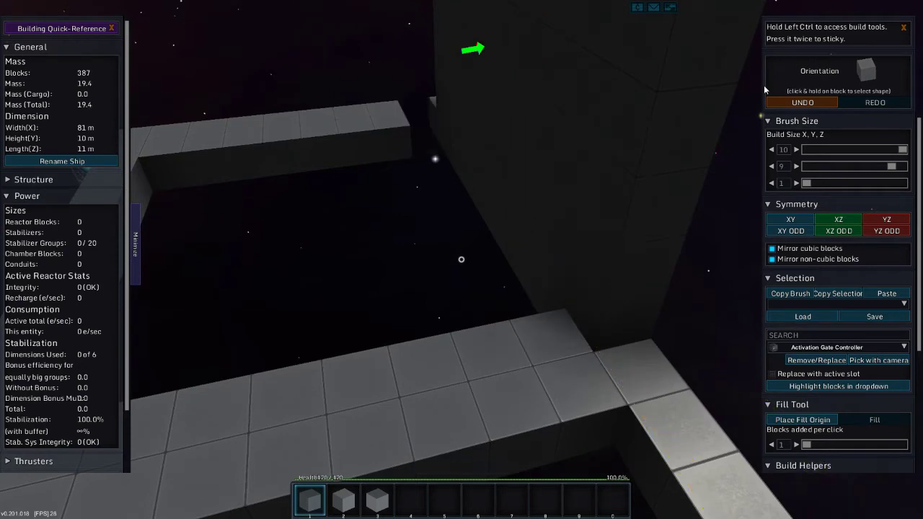
{"action": "left_click", "coordinate": [803, 103]}
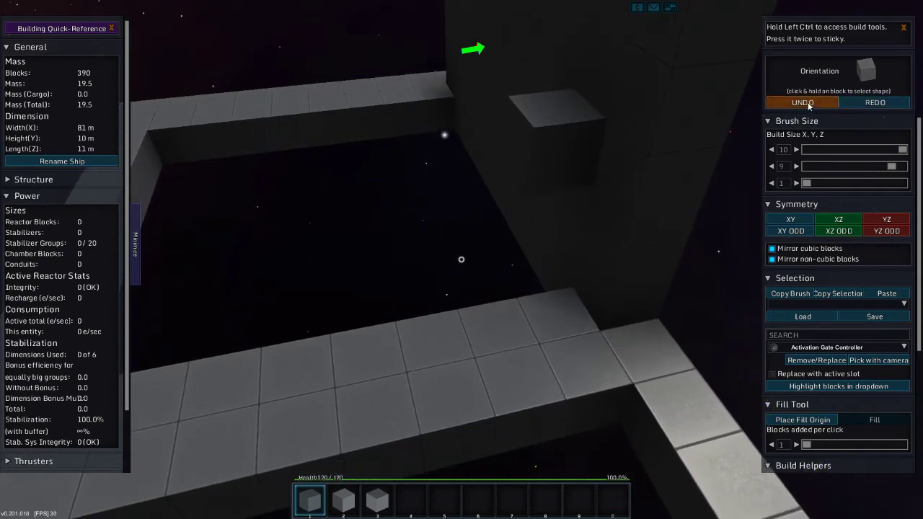
Delete the stray block and place two 10×9 armor slabs as a second wall.
{"action": "left_click", "coordinate": [808, 106]}
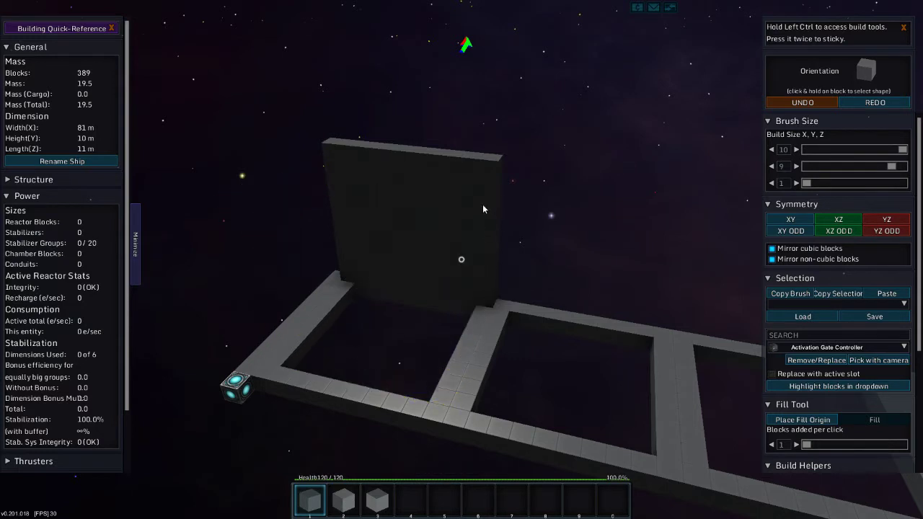
{"action": "left_click", "coordinate": [666, 346]}
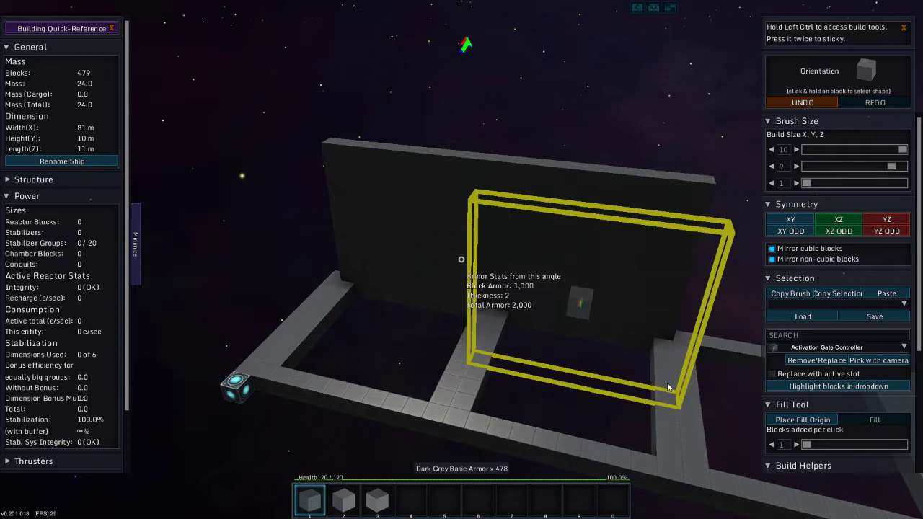
{"action": "left_click", "coordinate": [667, 359]}
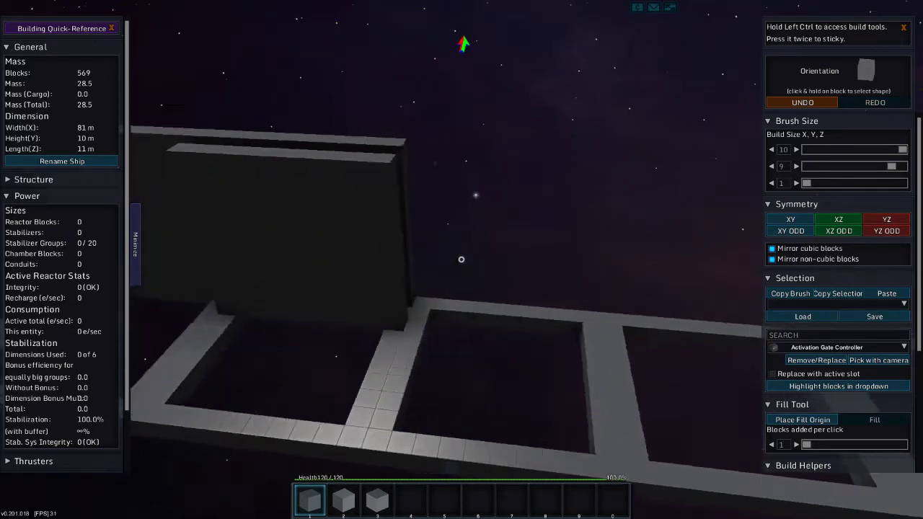
{"action": "left_click_drag", "start_coordinate": [461, 259], "coordinate": [664, 364]}
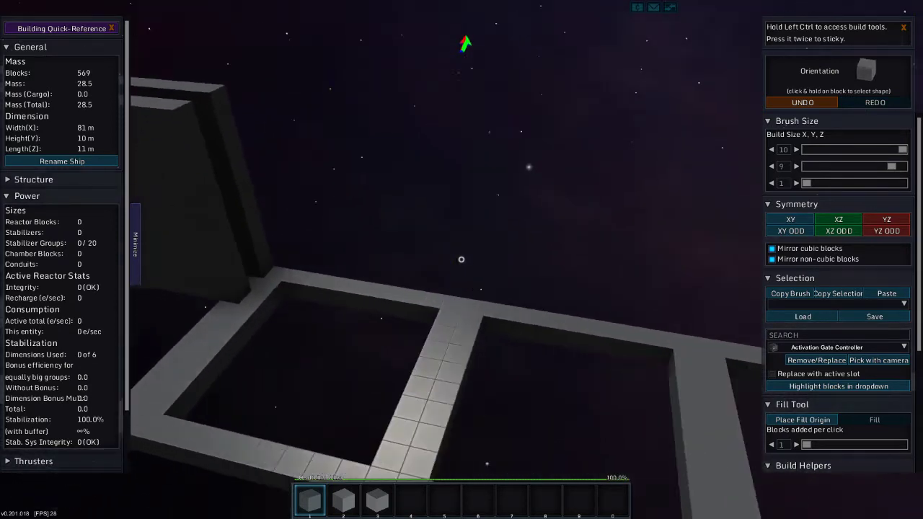
{"action": "left_click_drag", "start_coordinate": [576, 364], "coordinate": [548, 141]}
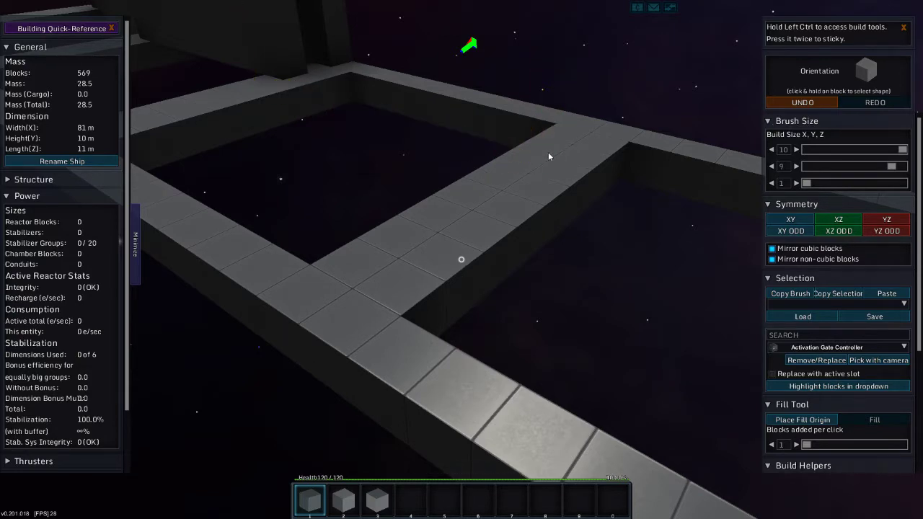
{"action": "left_click_drag", "start_coordinate": [548, 157], "coordinate": [473, 235]}
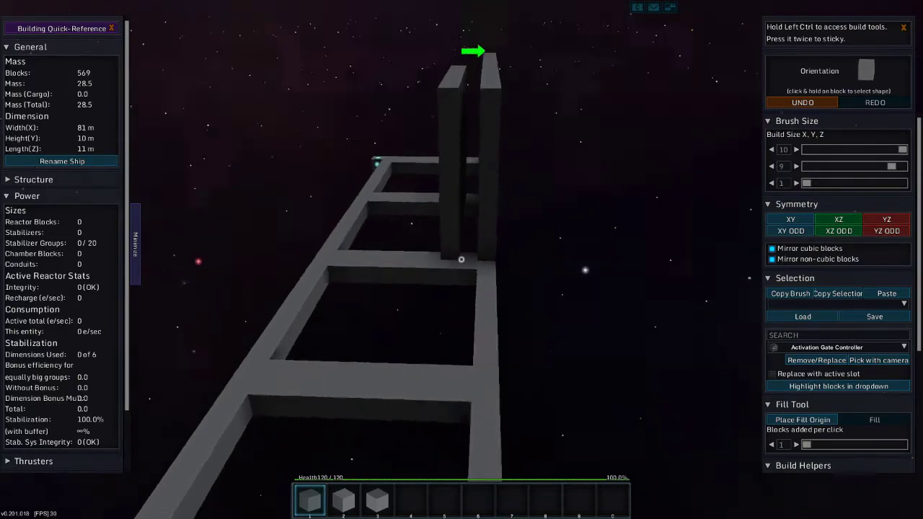
Exit build mode, bring up the pause menu, and open then close Options.
{"action": "key", "text": "r"}
{"action": "key", "text": "Escape"}
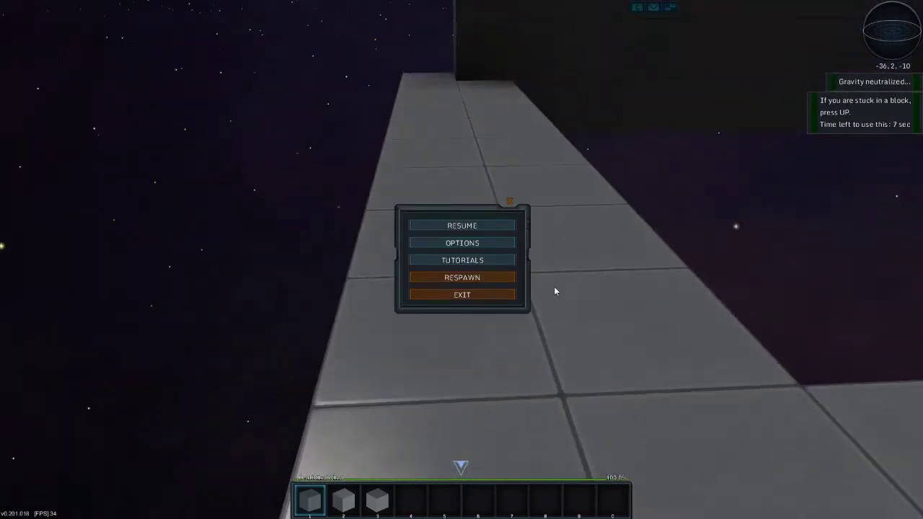
{"action": "left_click", "coordinate": [453, 242]}
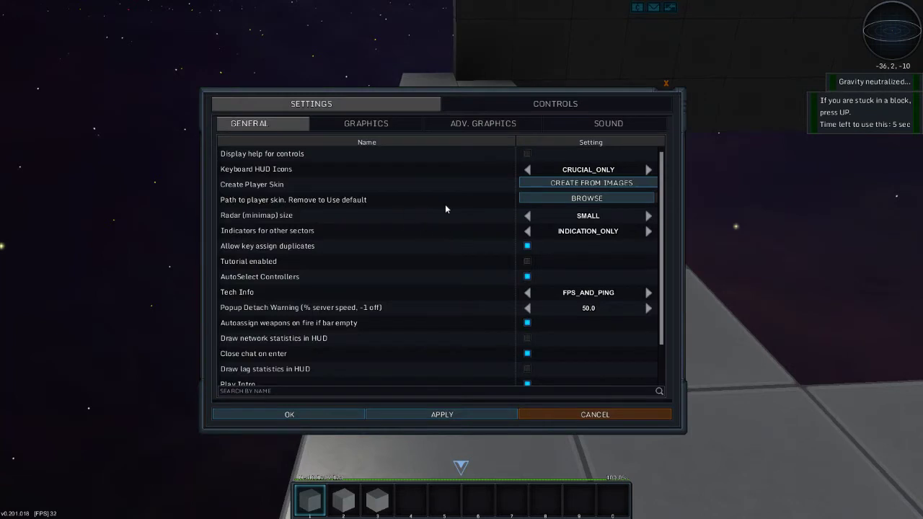
{"action": "key", "text": "Escape"}
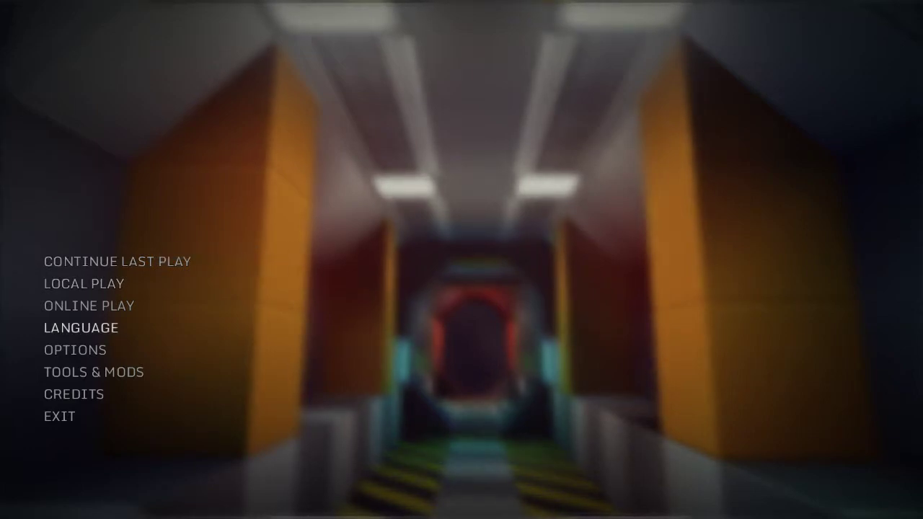
Open and close the Tools & Mods options, then choose Continue Last Play.
{"action": "left_click", "coordinate": [75, 349]}
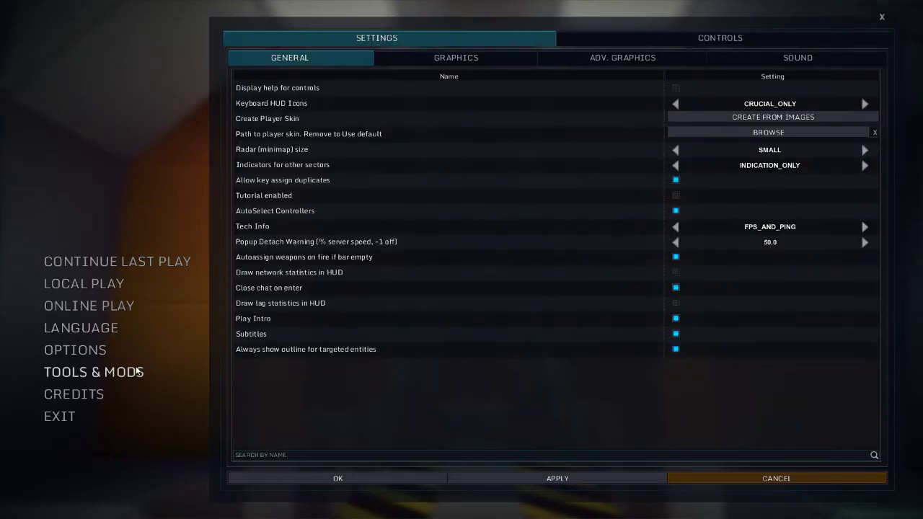
{"action": "left_click", "coordinate": [94, 372]}
{"action": "left_click", "coordinate": [360, 188]}
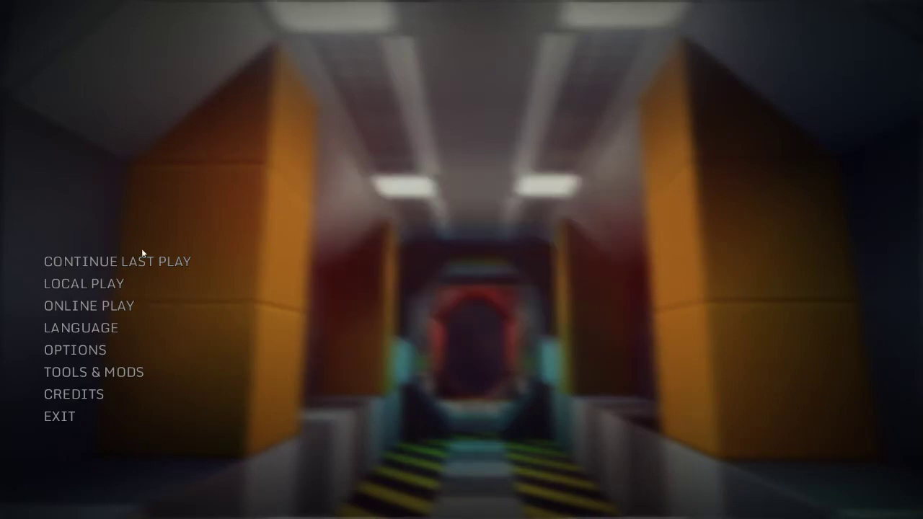
{"action": "left_click", "coordinate": [240, 239]}
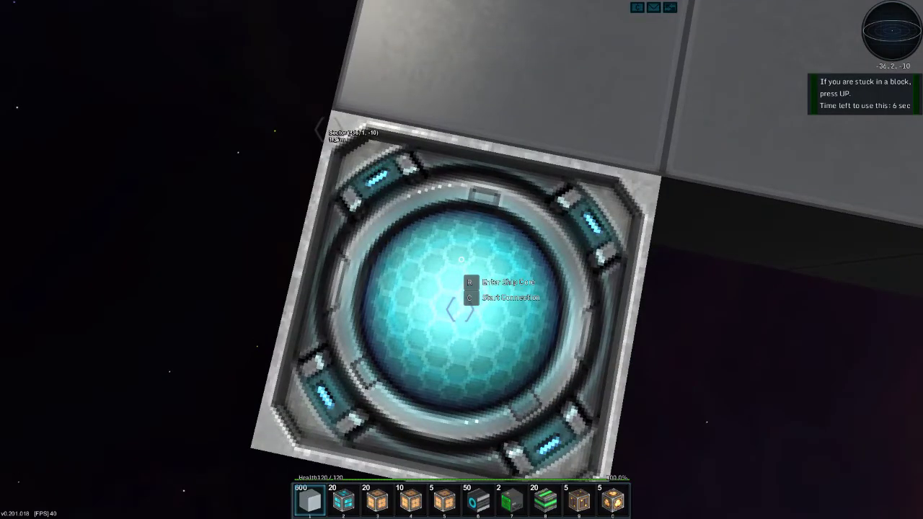
Enter build mode at the ship core and widen the brush to 10 on one axis.
{"action": "key", "text": "r"}
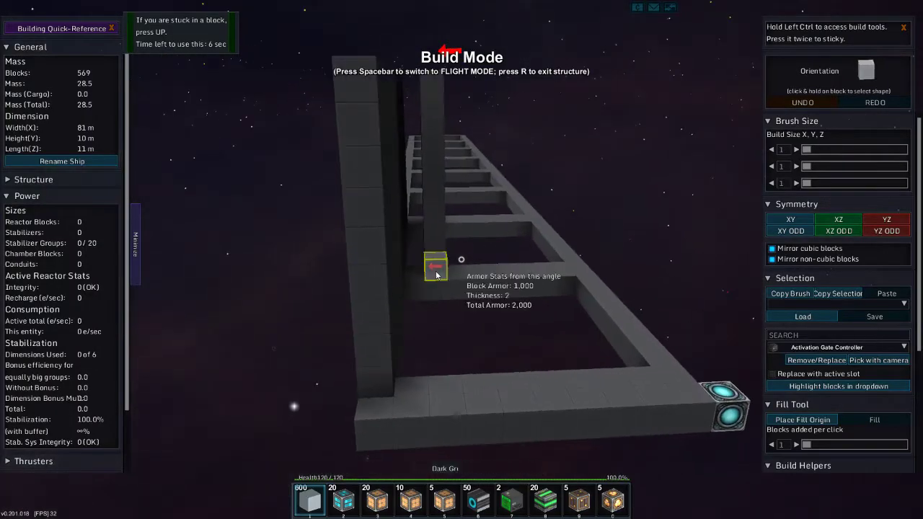
{"action": "left_click_drag", "start_coordinate": [806, 183], "coordinate": [903, 182]}
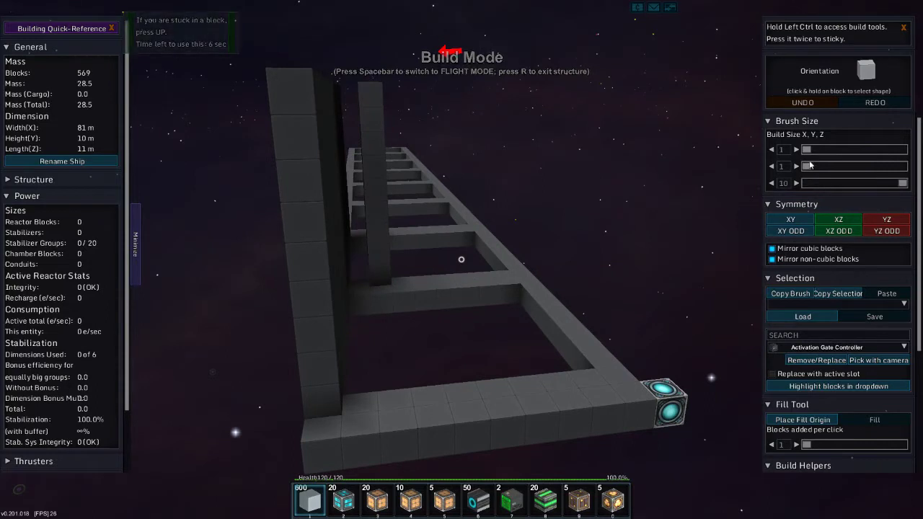
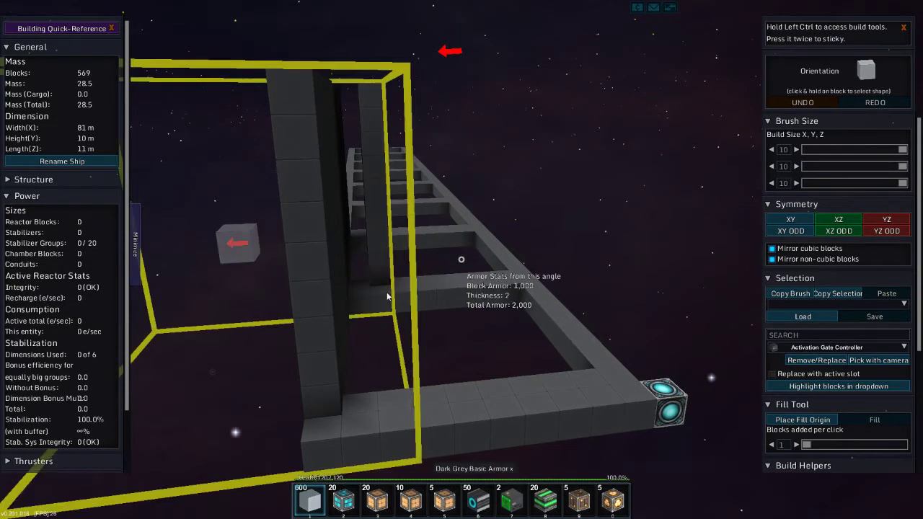
Set brush depth to 1 and add three 10-by-9 grey armor slabs to the front wall.
{"action": "left_click_drag", "start_coordinate": [901, 183], "coordinate": [793, 188]}
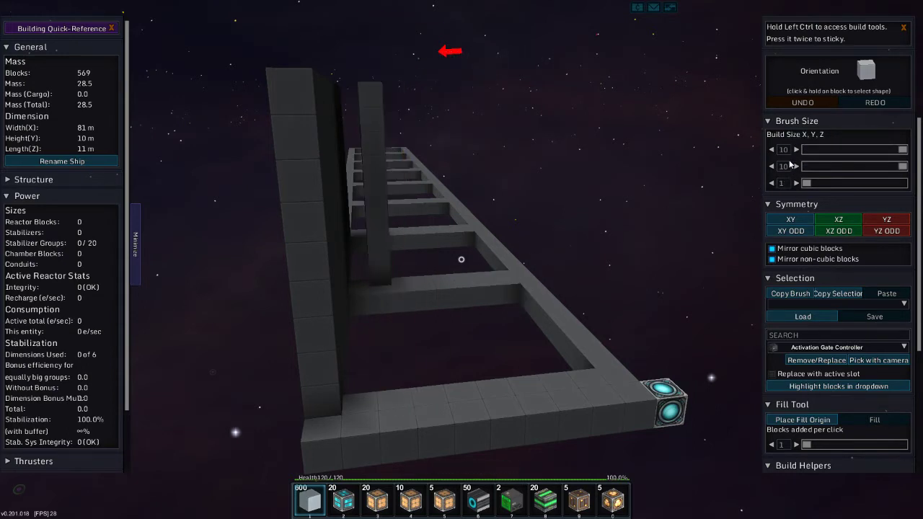
{"action": "scroll", "coordinate": [788, 166], "scroll_direction": "down", "scroll_amount": 1}
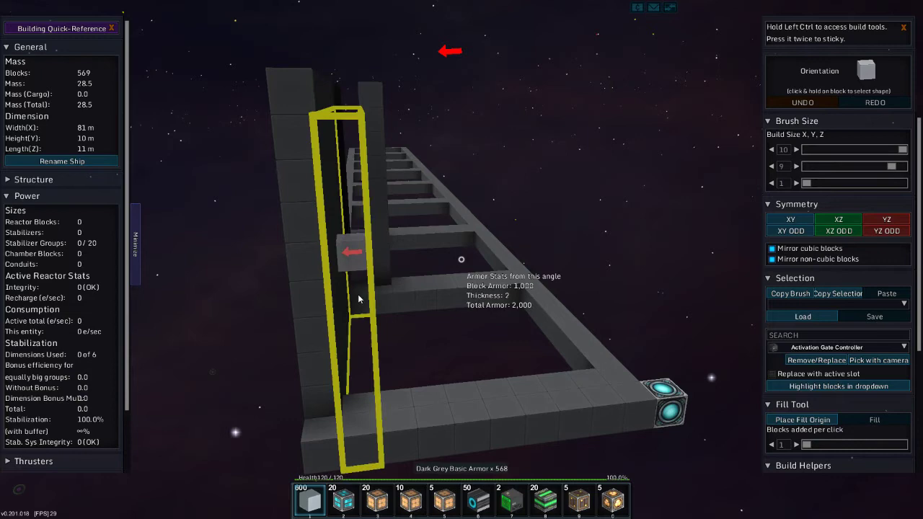
{"action": "left_click", "coordinate": [362, 291]}
{"action": "left_click", "coordinate": [404, 284]}
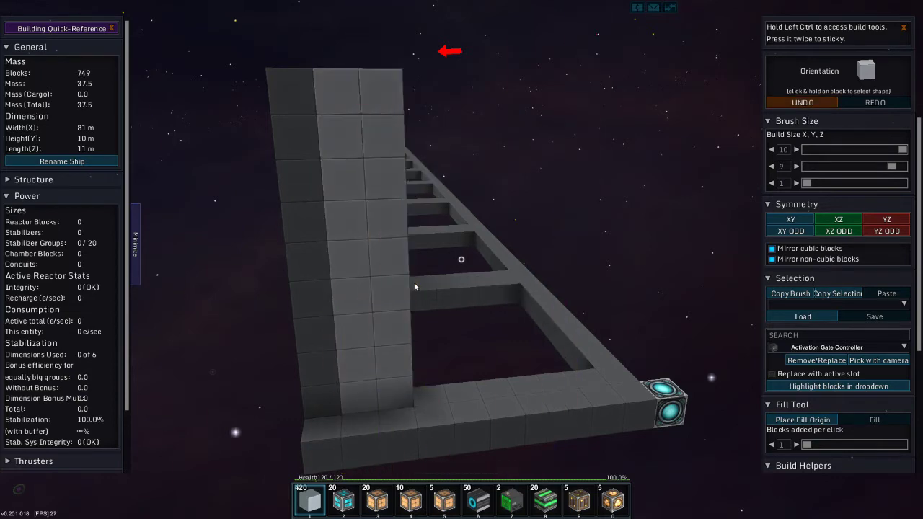
{"action": "left_click", "coordinate": [413, 286]}
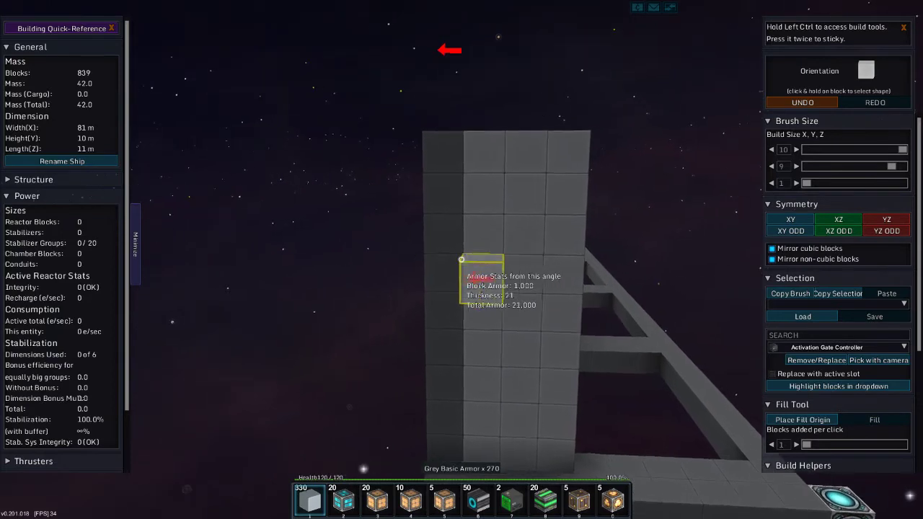
{"action": "key", "text": "i"}
Put Grey Standard Armor and Grey Advanced Armor from the Creative catalogue into hotbar slots 2 and 3.
{"action": "left_click", "coordinate": [590, 54]}
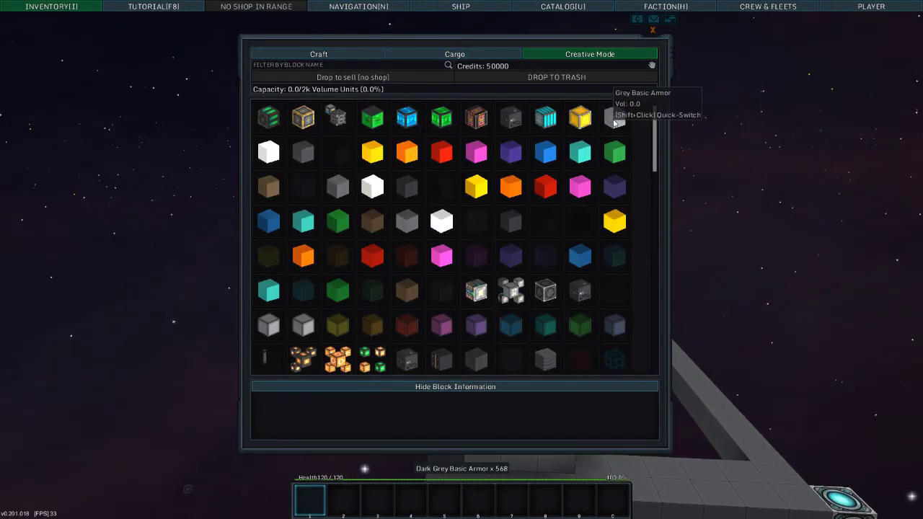
{"action": "left_click", "coordinate": [303, 153]}
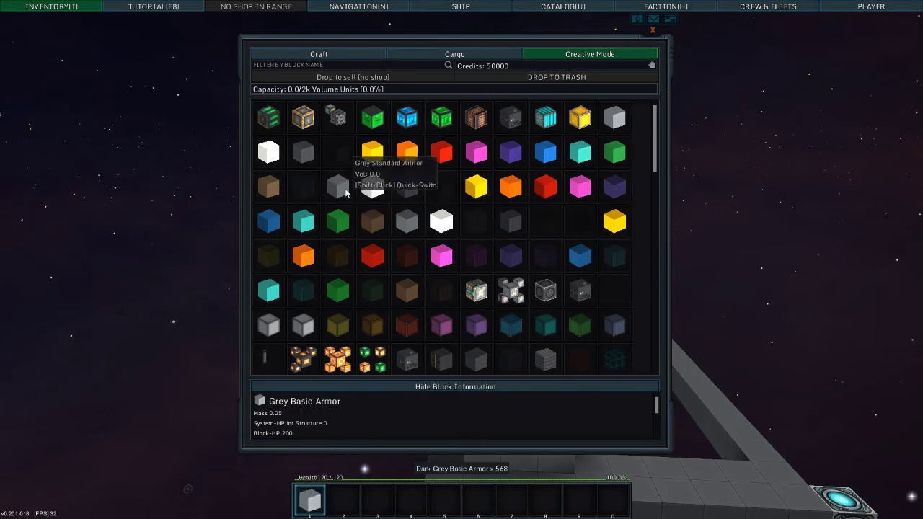
{"action": "left_click_drag", "start_coordinate": [338, 187], "coordinate": [343, 501]}
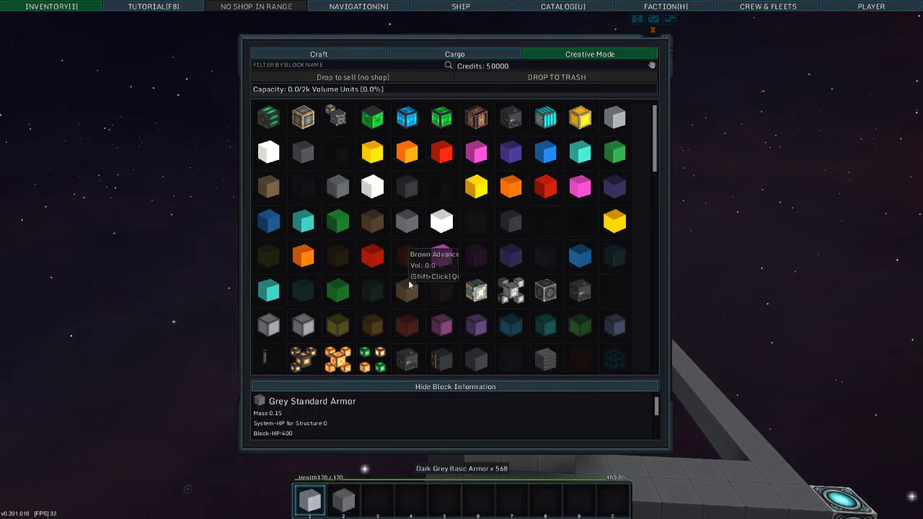
{"action": "left_click_drag", "start_coordinate": [407, 222], "coordinate": [368, 499]}
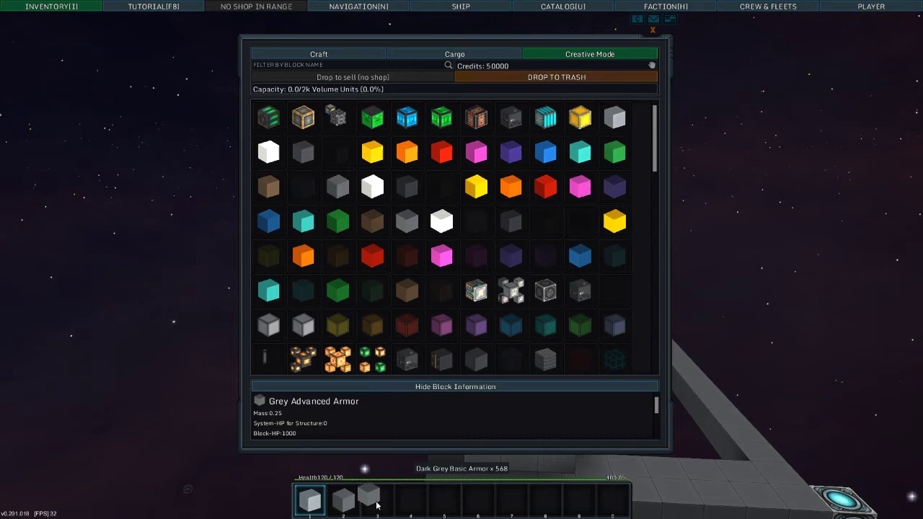
{"action": "key", "text": "i"}
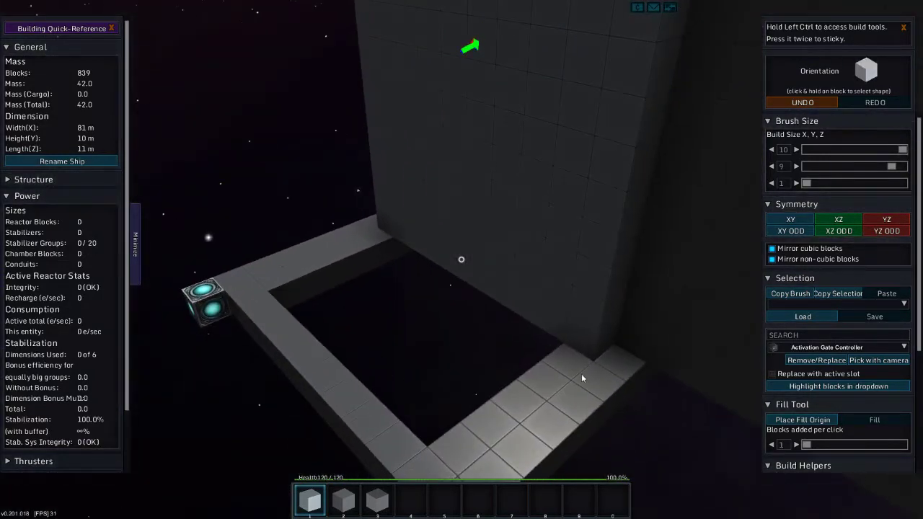
Place three 10-by-9 grey armor walls and several single armor blocks at the wall edge.
{"action": "left_click", "coordinate": [480, 438]}
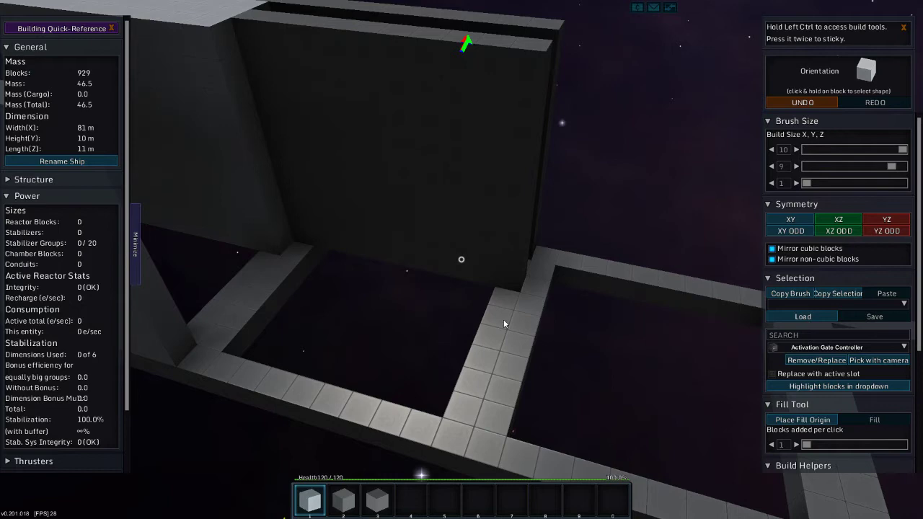
{"action": "left_click", "coordinate": [481, 355]}
{"action": "left_click", "coordinate": [468, 417]}
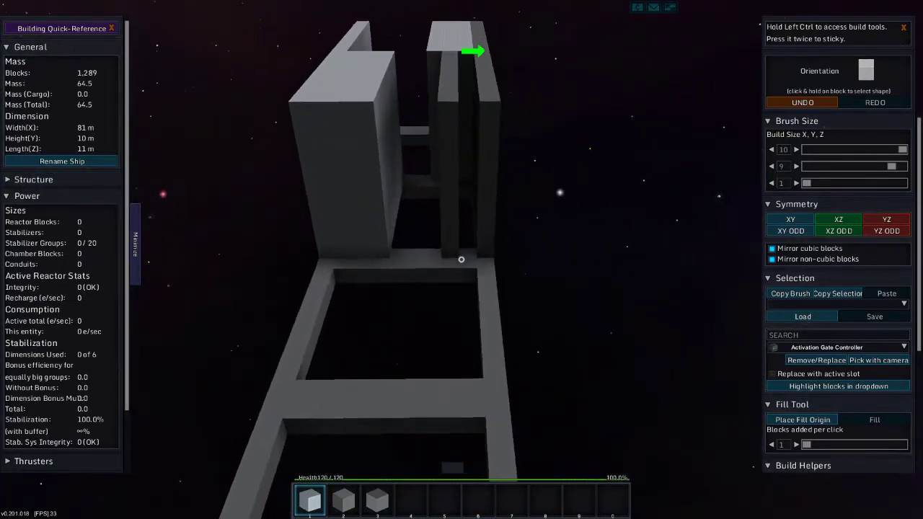
{"action": "left_click", "coordinate": [462, 259]}
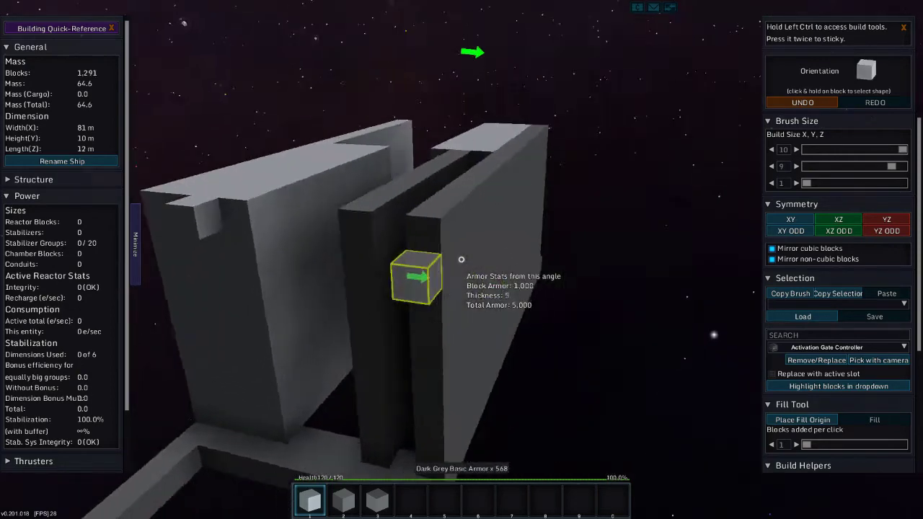
{"action": "left_click", "coordinate": [462, 259]}
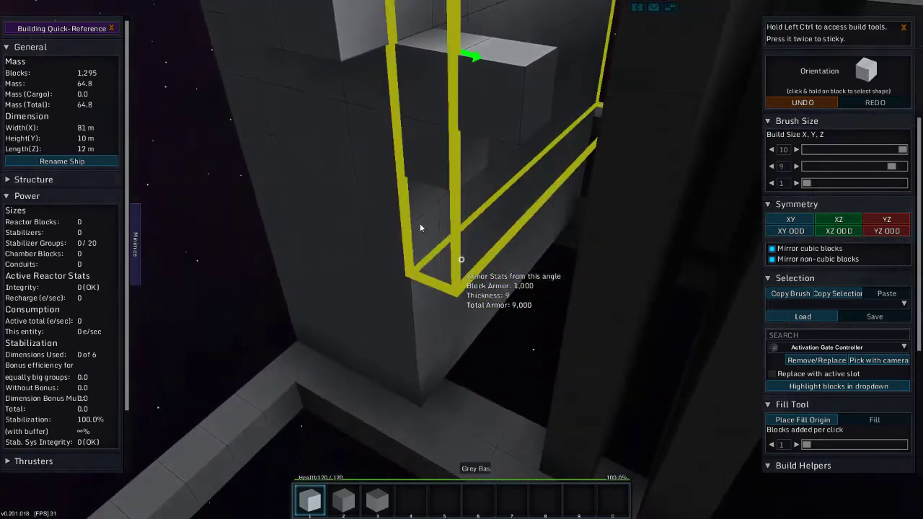
{"action": "left_click", "coordinate": [462, 260]}
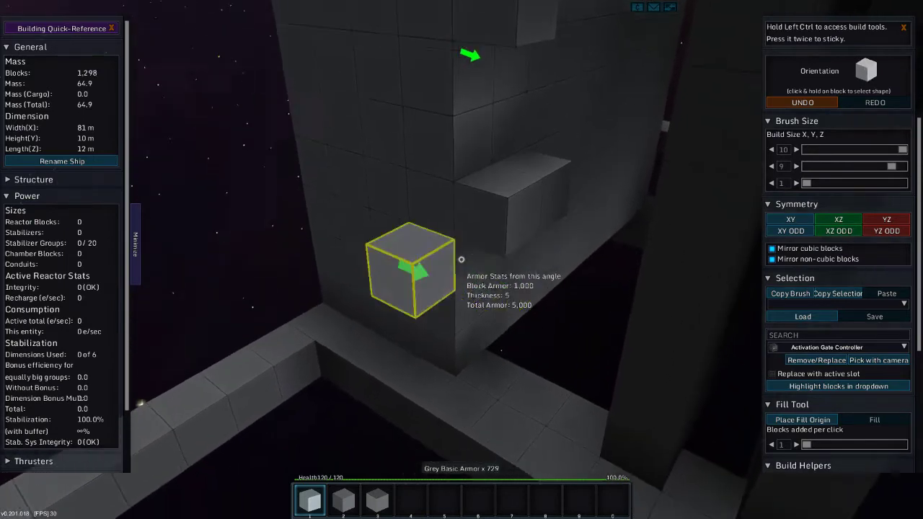
{"action": "left_click", "coordinate": [461, 260]}
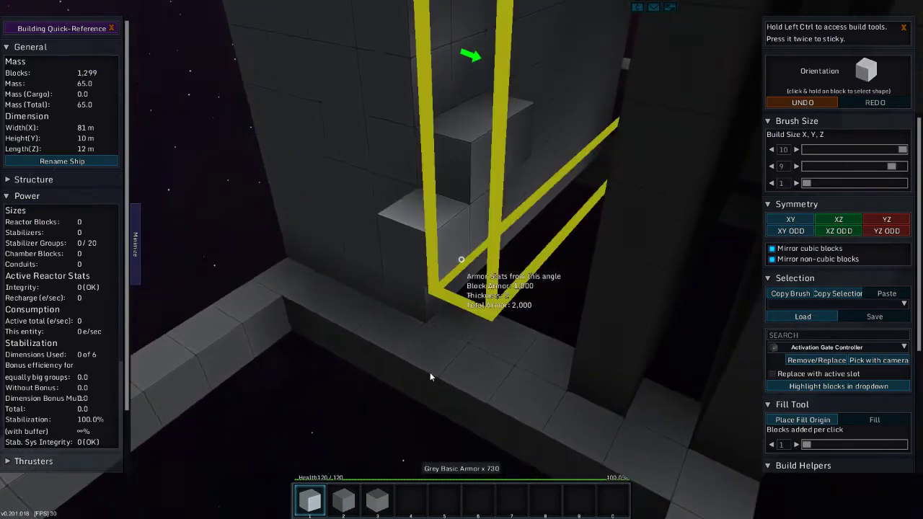
Remove the stray armor blocks and add two more 10-by-9 armor slabs.
{"action": "right_click", "coordinate": [462, 260]}
{"action": "right_click", "coordinate": [461, 259]}
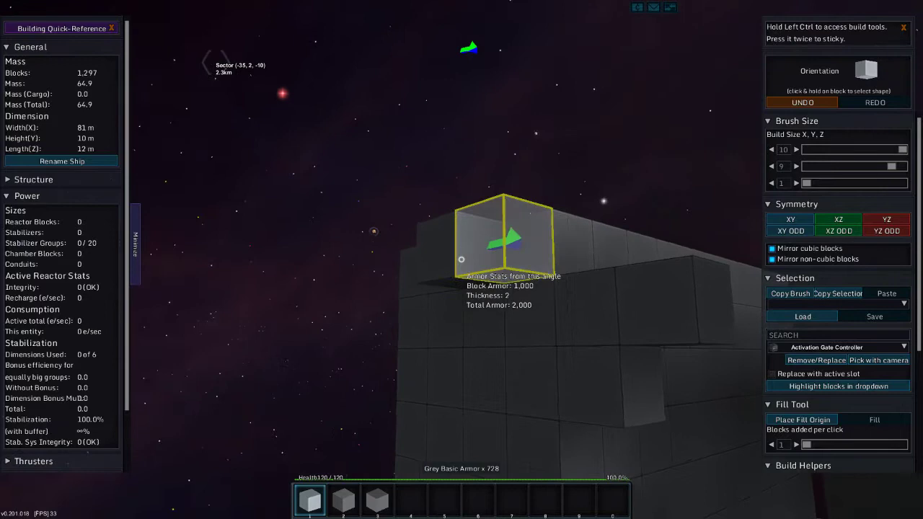
{"action": "right_click", "coordinate": [462, 260]}
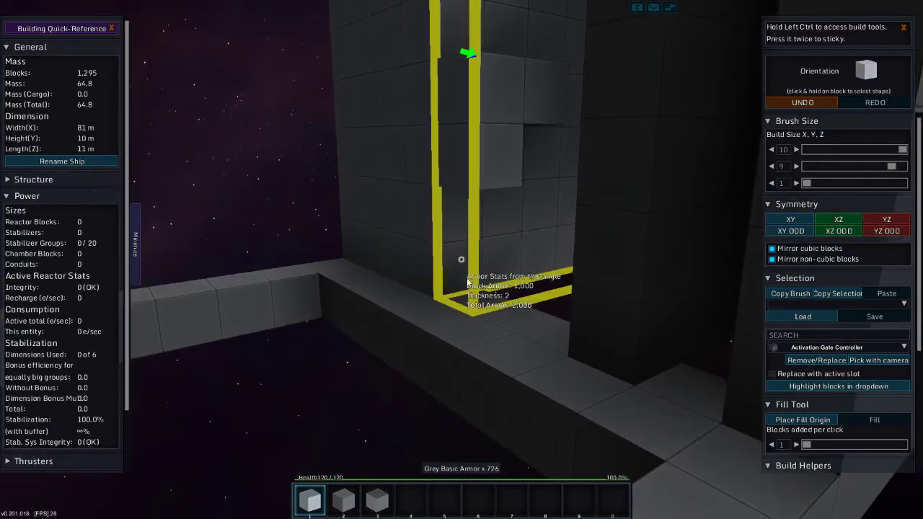
{"action": "left_click", "coordinate": [461, 260]}
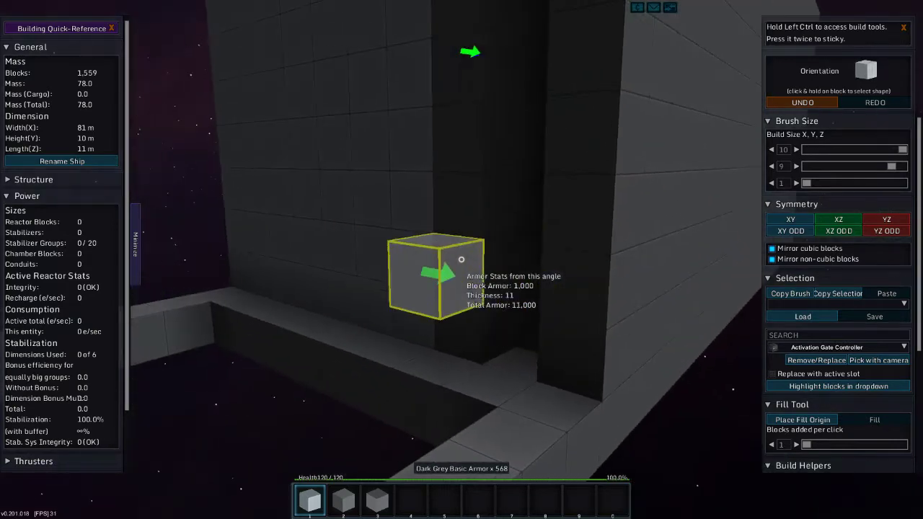
{"action": "left_click", "coordinate": [461, 260]}
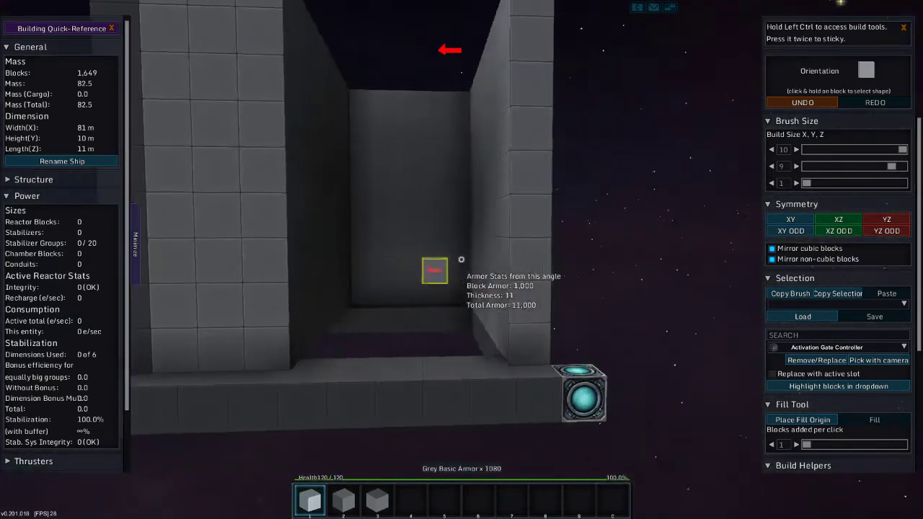
Fill the gap between the walls with armor slabs, then undo the recent placements.
{"action": "key", "text": "w"}
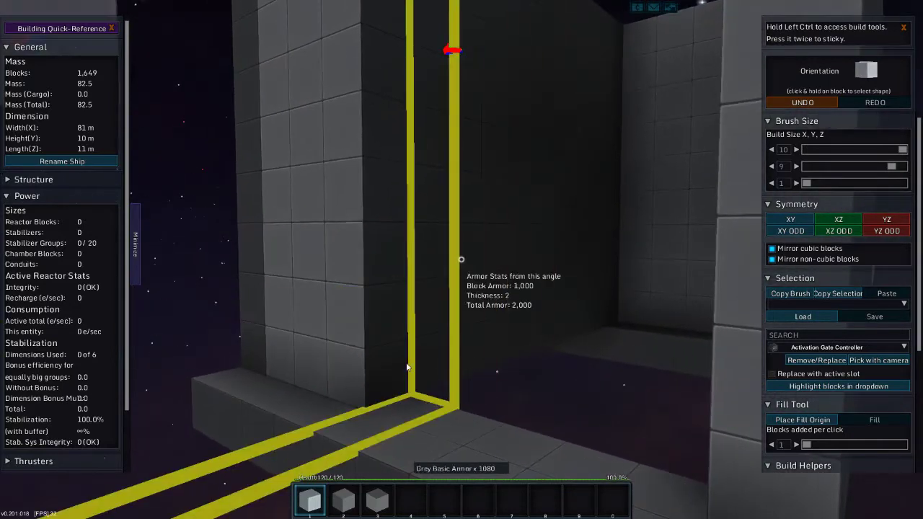
{"action": "left_click", "coordinate": [462, 260]}
{"action": "left_click", "coordinate": [462, 260]}
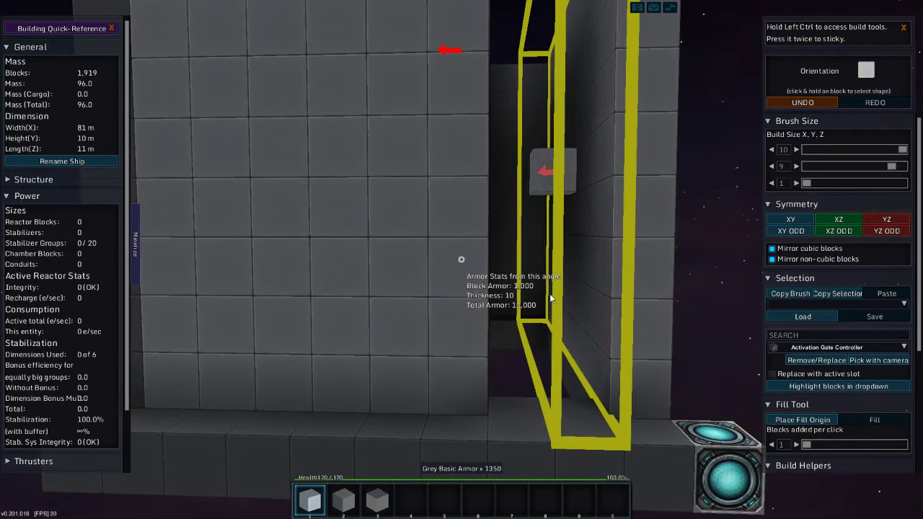
{"action": "left_click", "coordinate": [462, 260]}
{"action": "key", "text": "s"}
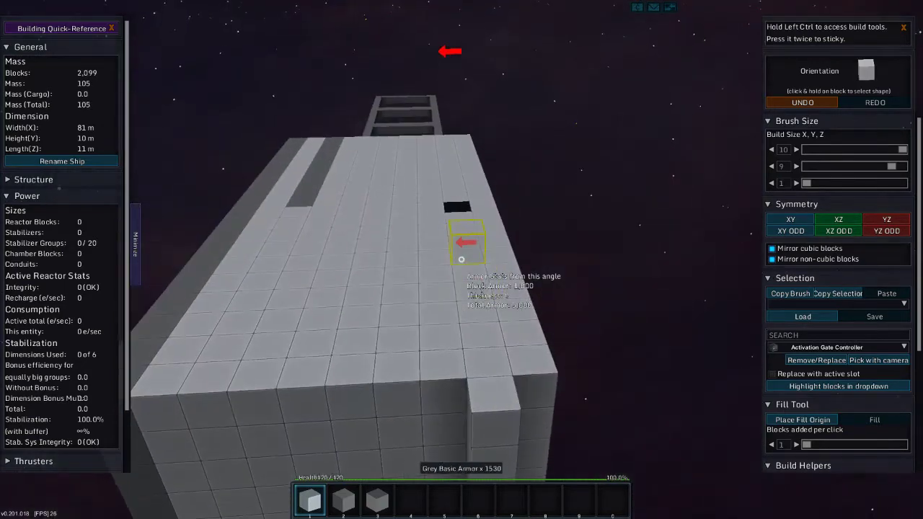
{"action": "left_click", "coordinate": [799, 103]}
{"action": "left_click", "coordinate": [799, 103]}
{"action": "left_click", "coordinate": [799, 103]}
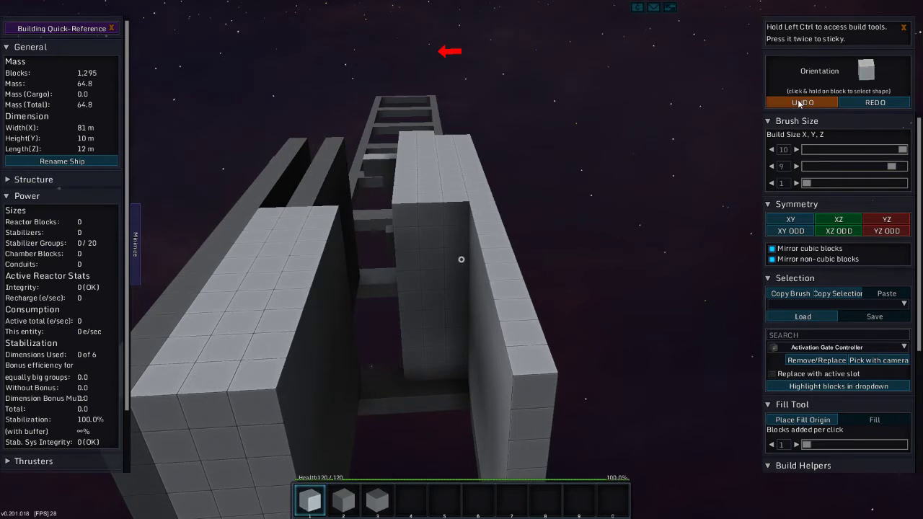
Undo back to the original 839-block front wall, then add armor layers to it.
{"action": "left_click", "coordinate": [801, 103]}
{"action": "left_click", "coordinate": [801, 103]}
{"action": "left_click", "coordinate": [801, 103]}
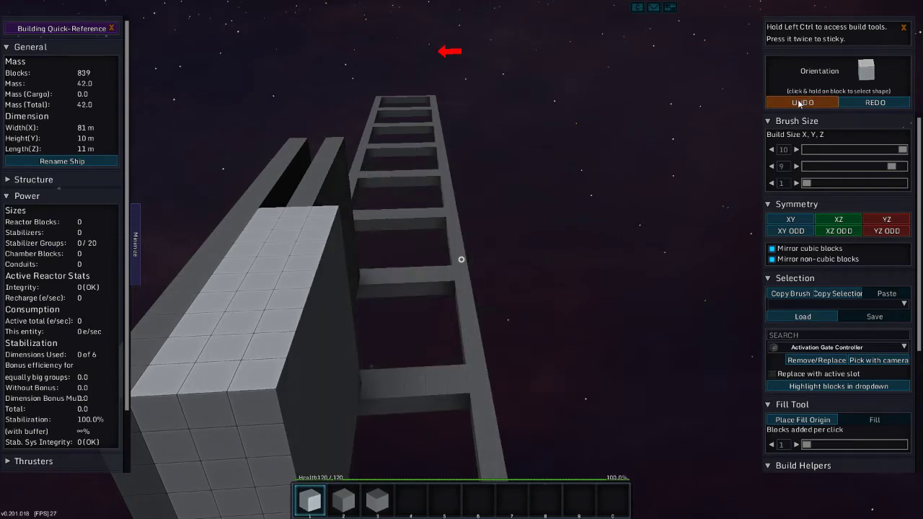
{"action": "left_click", "coordinate": [800, 103]}
{"action": "left_click", "coordinate": [800, 103]}
{"action": "key", "text": "s"}
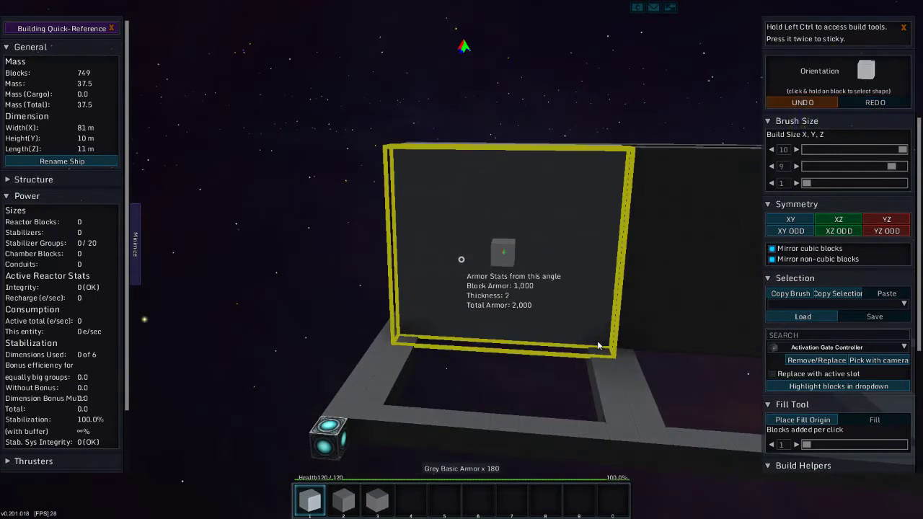
{"action": "left_click", "coordinate": [601, 361]}
{"action": "left_click", "coordinate": [600, 360]}
{"action": "left_click", "coordinate": [601, 360]}
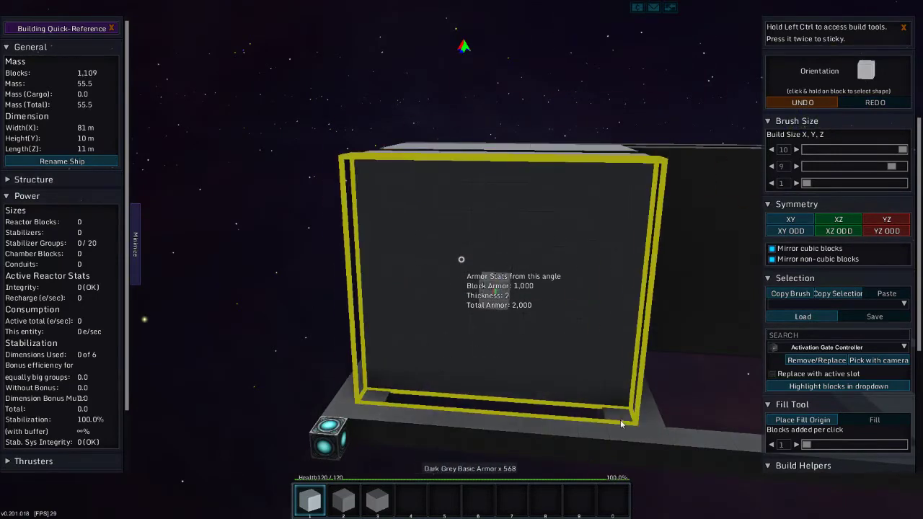
{"action": "left_click", "coordinate": [625, 430]}
Place spaced 10-by-9 armor plates behind the wall, reaching 1,559 blocks.
{"action": "key", "text": "w"}
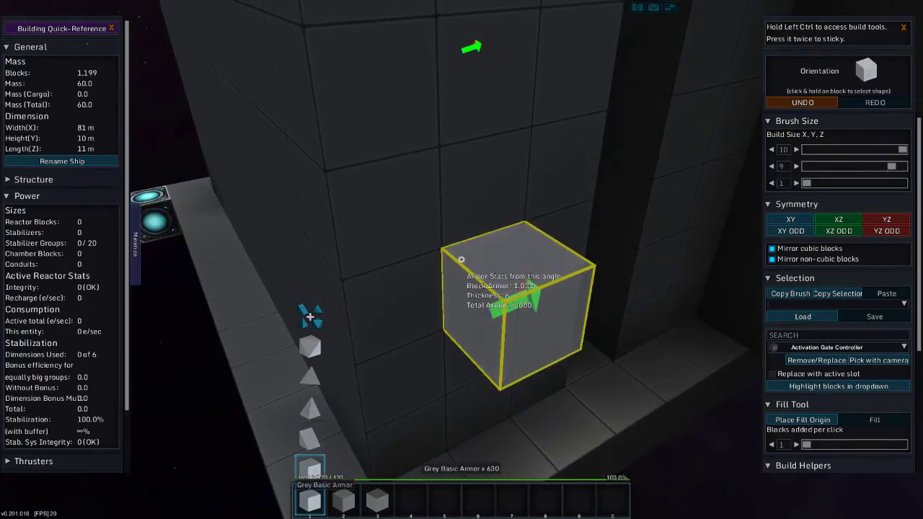
{"action": "right_click", "coordinate": [601, 346]}
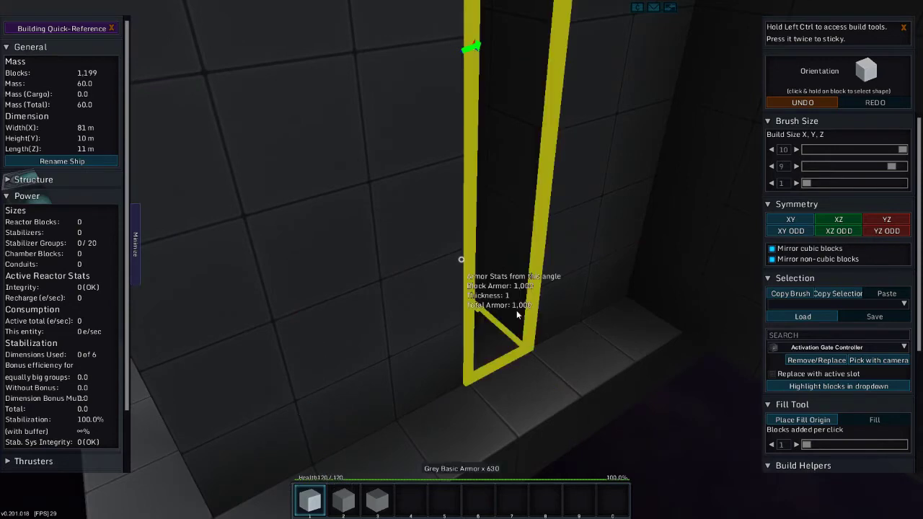
{"action": "left_click", "coordinate": [461, 259]}
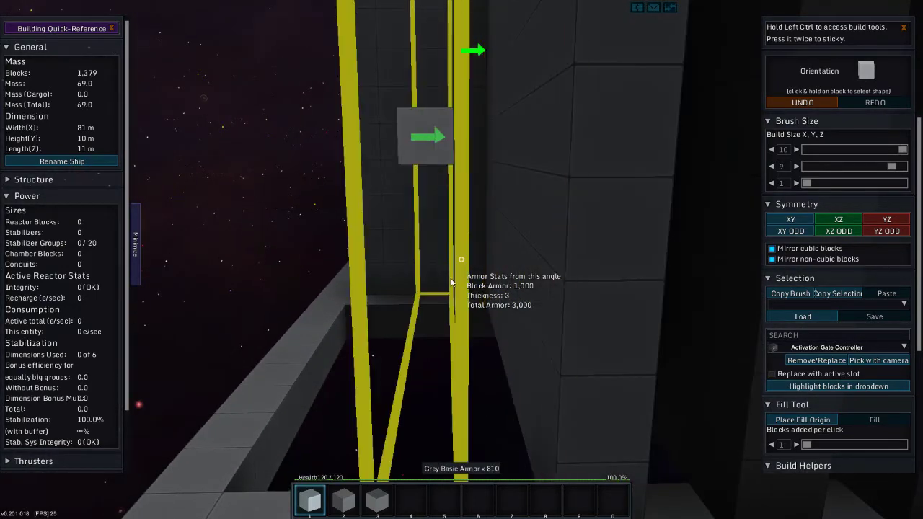
{"action": "left_click", "coordinate": [390, 283]}
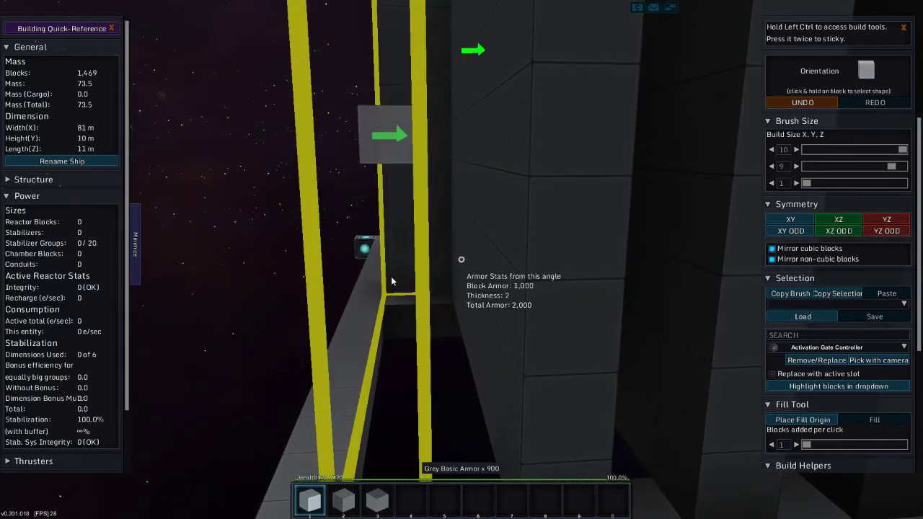
{"action": "left_click", "coordinate": [391, 276]}
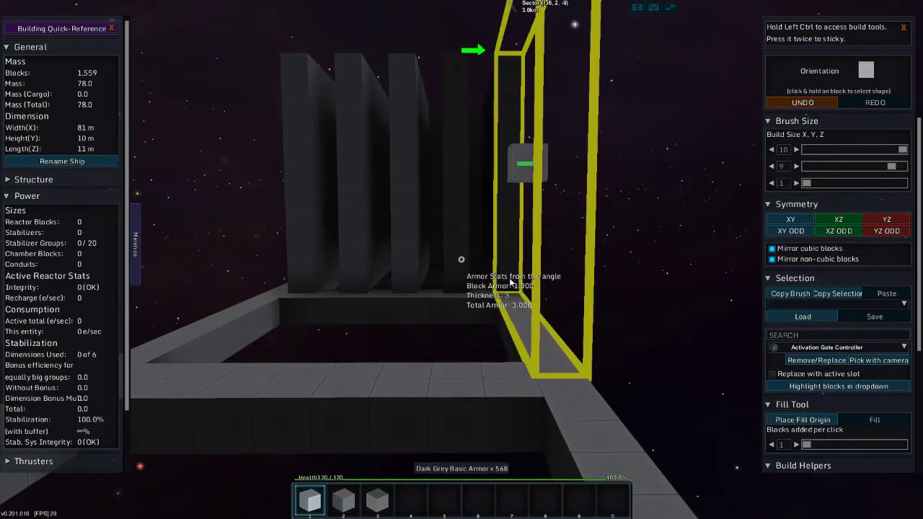
Fill the gaps between the baffle plates with grey armor slabs.
{"action": "left_click", "coordinate": [511, 283]}
{"action": "left_click", "coordinate": [404, 285]}
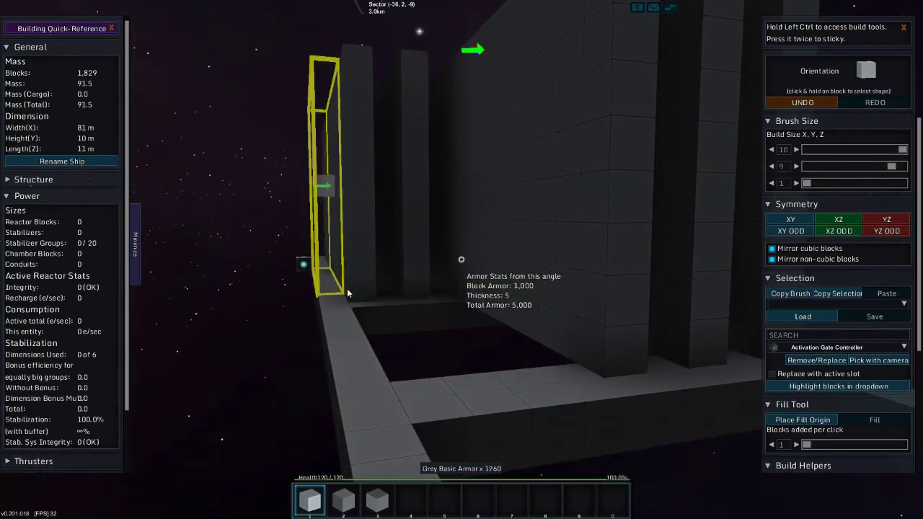
{"action": "left_click", "coordinate": [347, 289]}
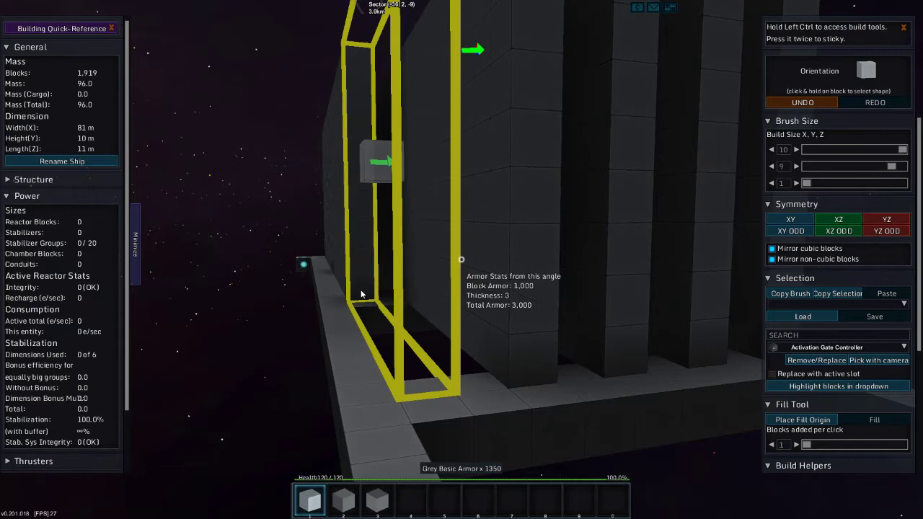
{"action": "left_click", "coordinate": [362, 294]}
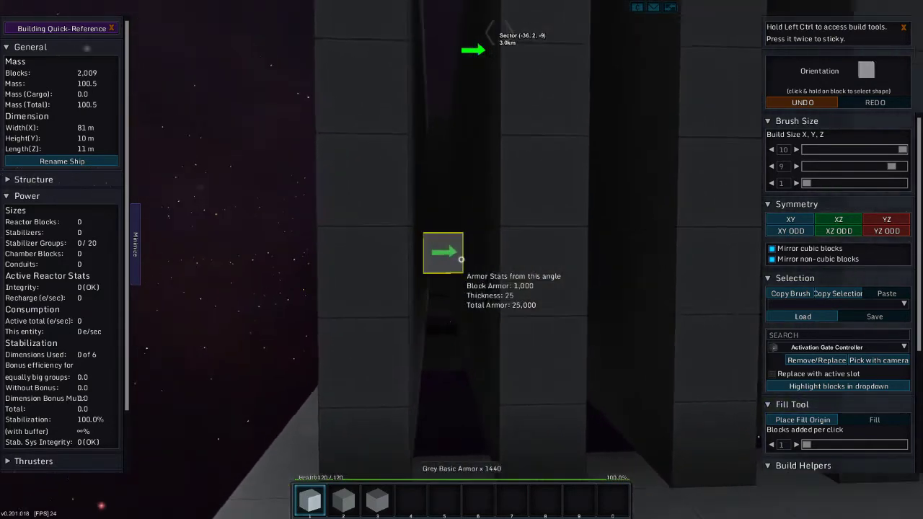
{"action": "key", "text": "w"}
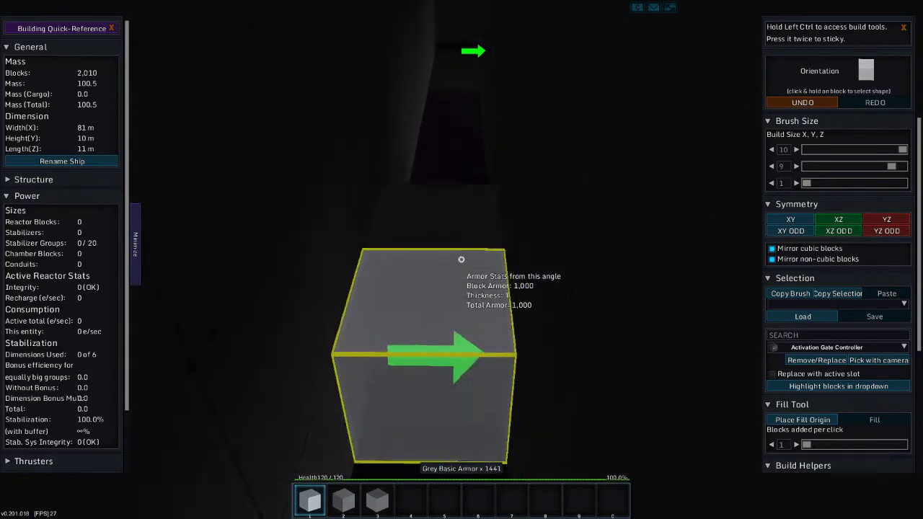
{"action": "left_click", "coordinate": [462, 259]}
{"action": "key", "text": "s"}
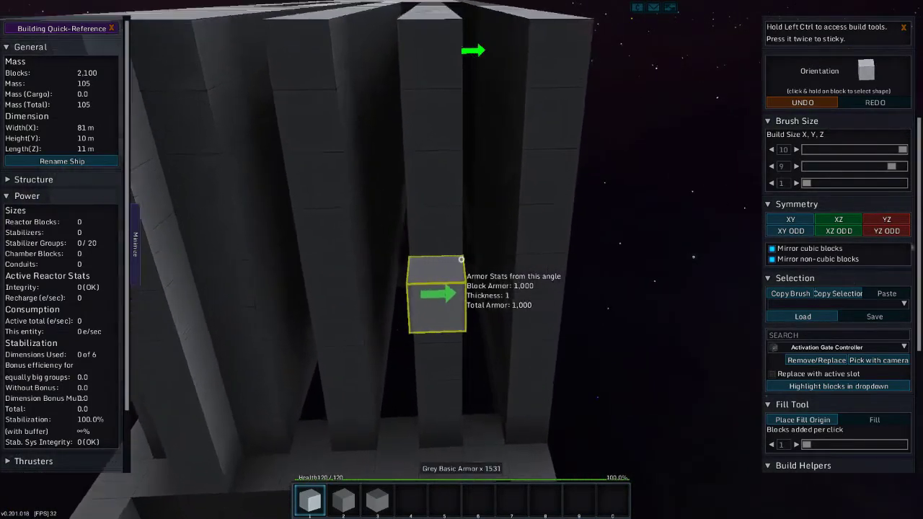
{"action": "key", "text": "w"}
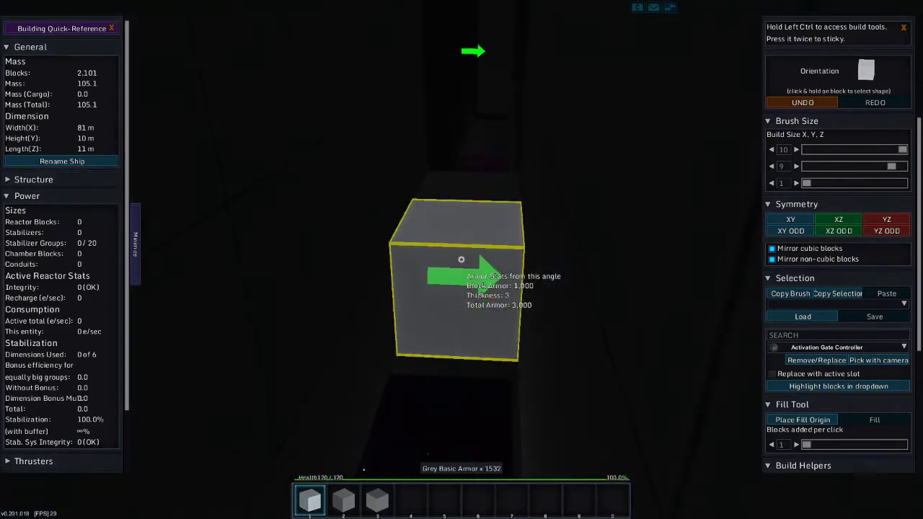
{"action": "key", "text": "1"}
{"action": "left_click", "coordinate": [462, 260]}
{"action": "key", "text": "s"}
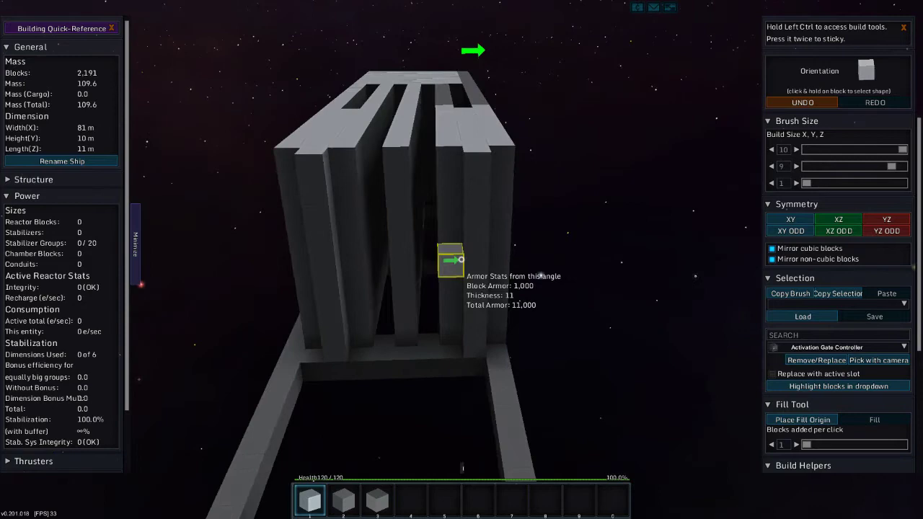
Add a one-block-wide, nine-block armor column to the hull's front face.
{"action": "key", "text": "w"}
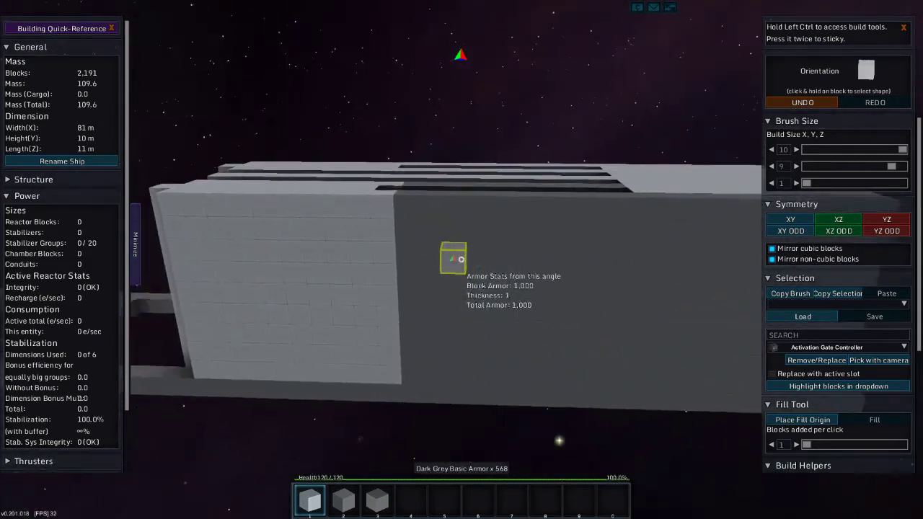
{"action": "key", "text": "w"}
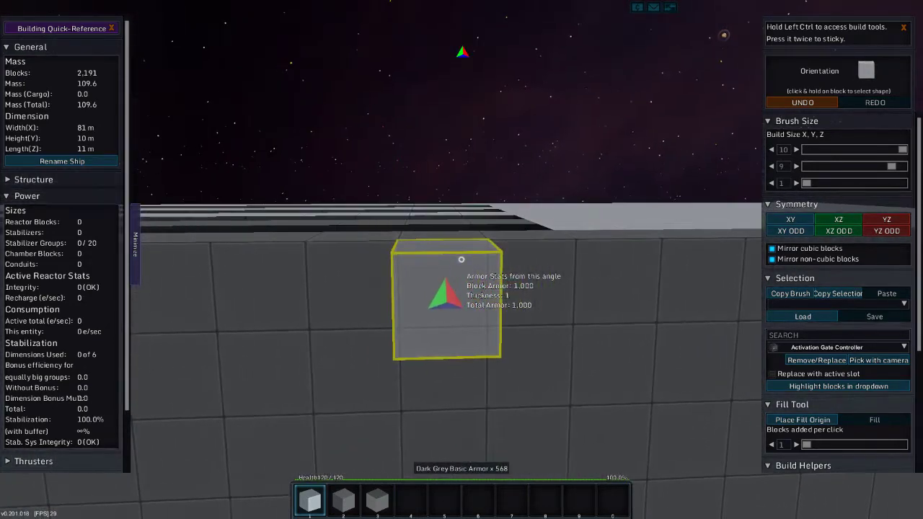
{"action": "key", "text": "w"}
{"action": "left_click", "coordinate": [813, 150]}
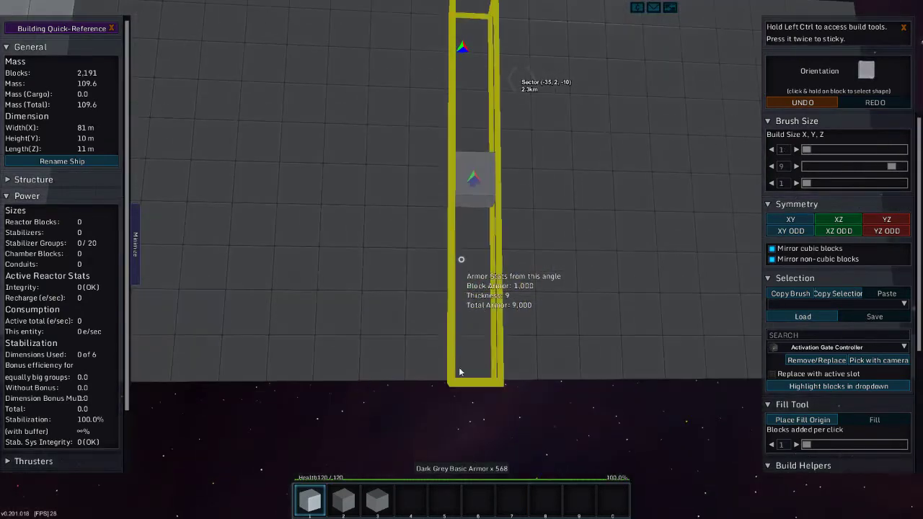
{"action": "left_click", "coordinate": [459, 371]}
{"action": "key", "text": "s"}
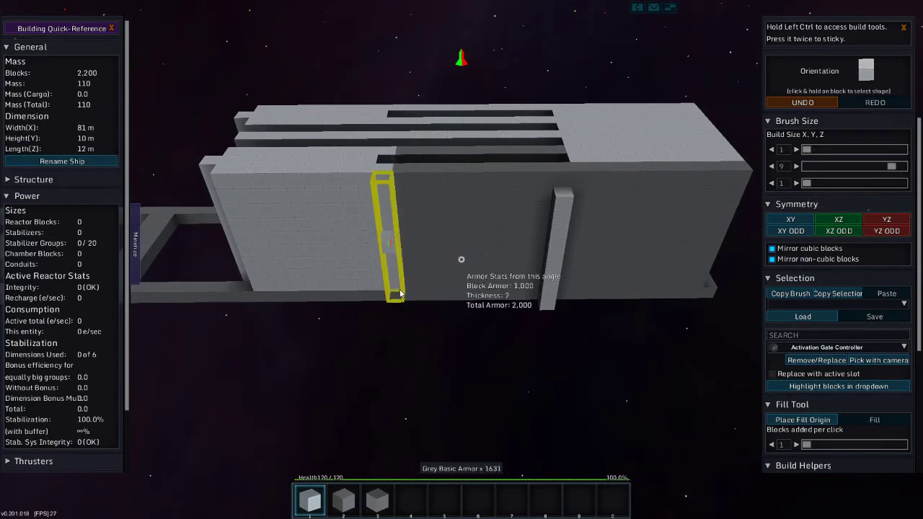
{"action": "key", "text": "w"}
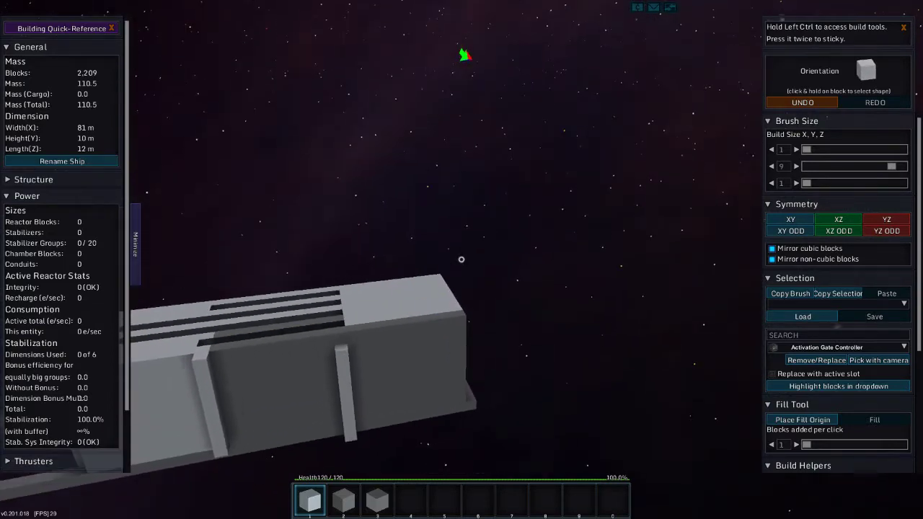
Leave the structure at its core and open the blueprint catalog.
{"action": "key", "text": "k"}
{"action": "key", "text": "Escape"}
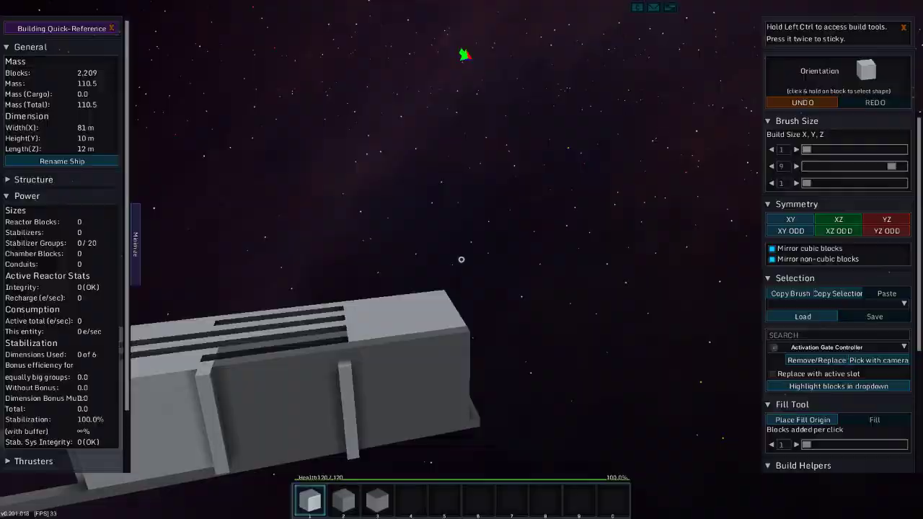
{"action": "key", "text": "r"}
{"action": "key", "text": "k"}
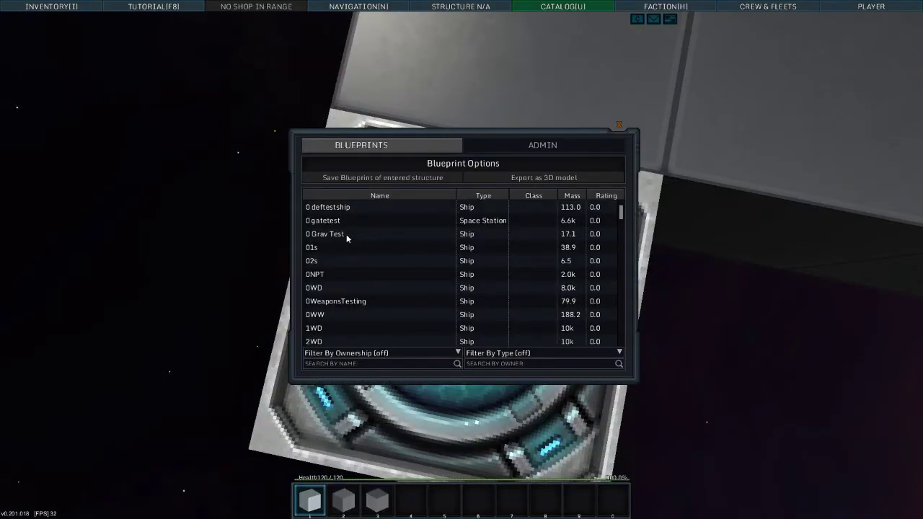
{"action": "scroll", "coordinate": [410, 310], "scroll_direction": "down", "scroll_amount": 3}
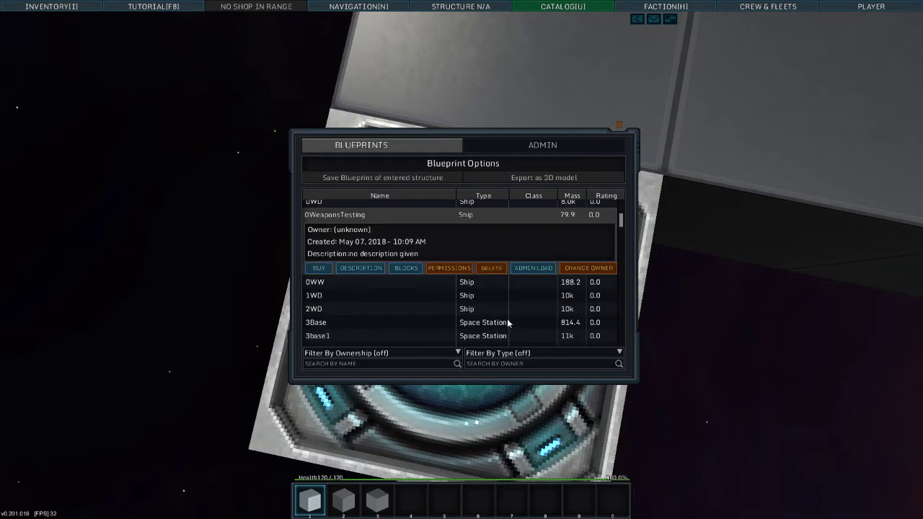
Admin-load the 0WeaponsTesting blueprint and enter the spawned ship's core.
{"action": "left_click", "coordinate": [532, 268]}
{"action": "left_click", "coordinate": [397, 292]}
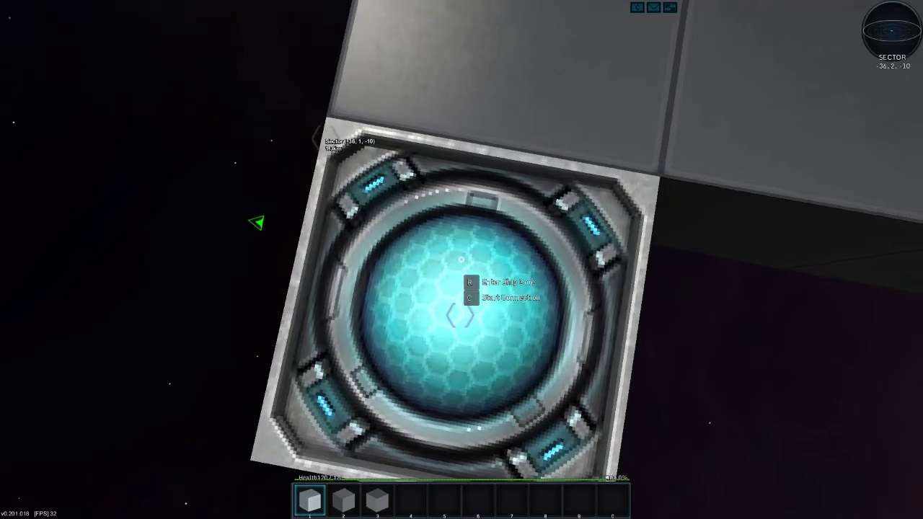
{"action": "left_click_drag", "start_coordinate": [462, 260], "coordinate": [462, 260]}
{"action": "key", "text": "Tab"}
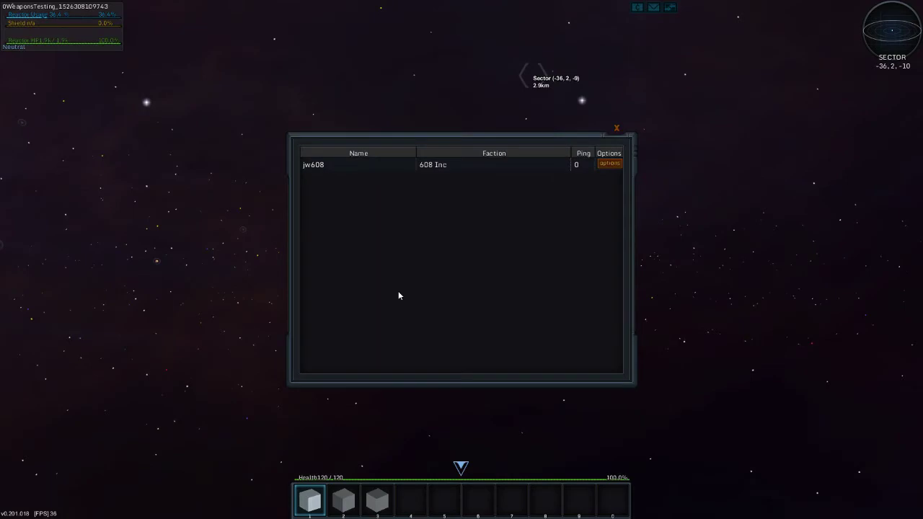
{"action": "key", "text": "r"}
Fly the ship in flight mode with the cannon computer selected as the active weapon.
{"action": "key", "text": "space"}
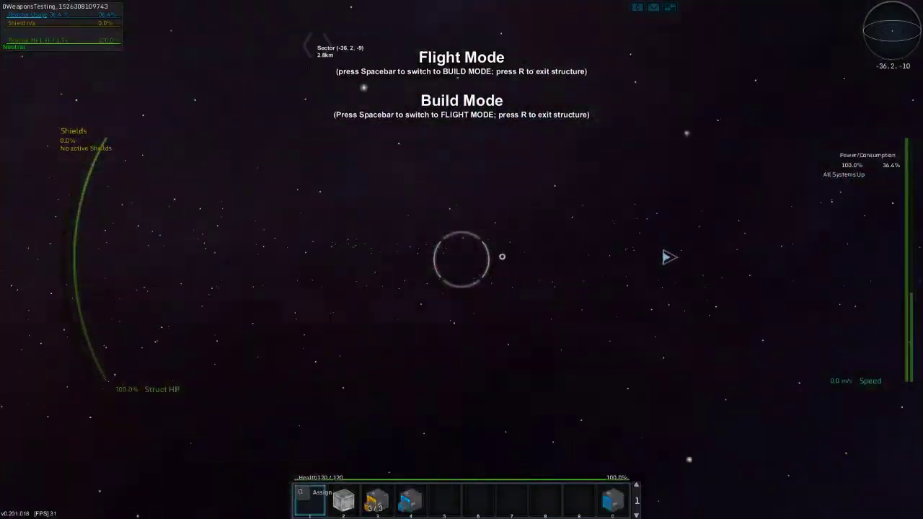
{"action": "key", "text": "4"}
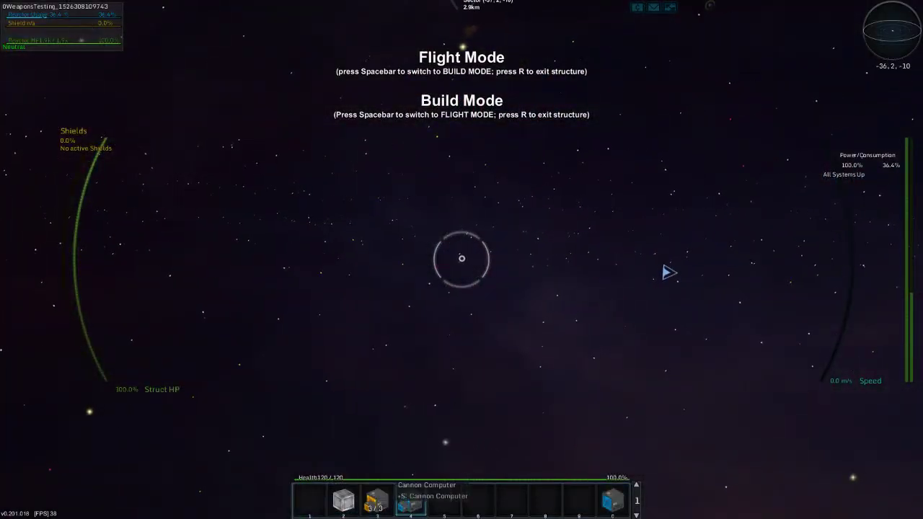
{"action": "key", "text": "g"}
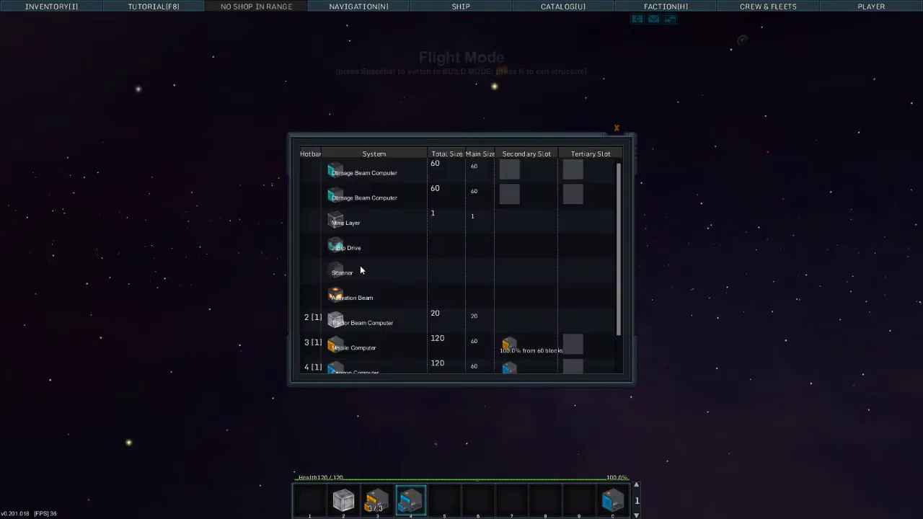
{"action": "key", "text": "g"}
{"action": "key", "text": "space"}
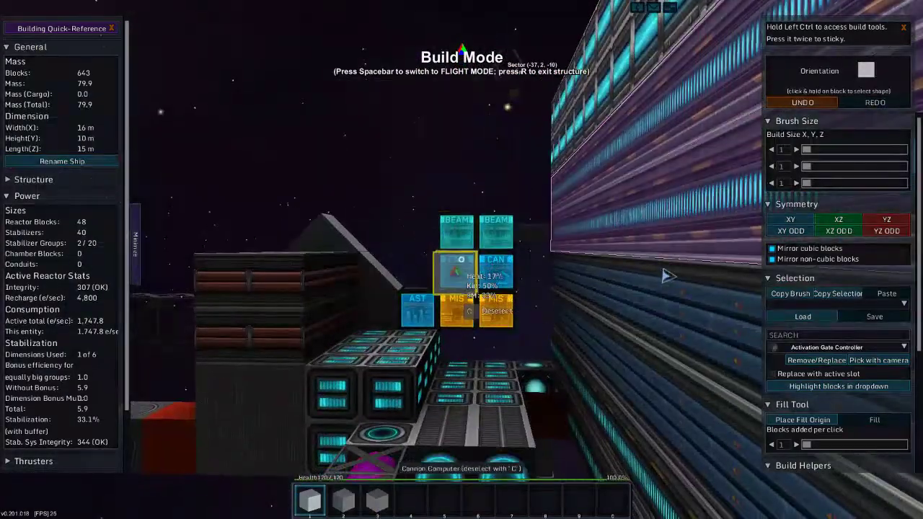
{"action": "key", "text": "c"}
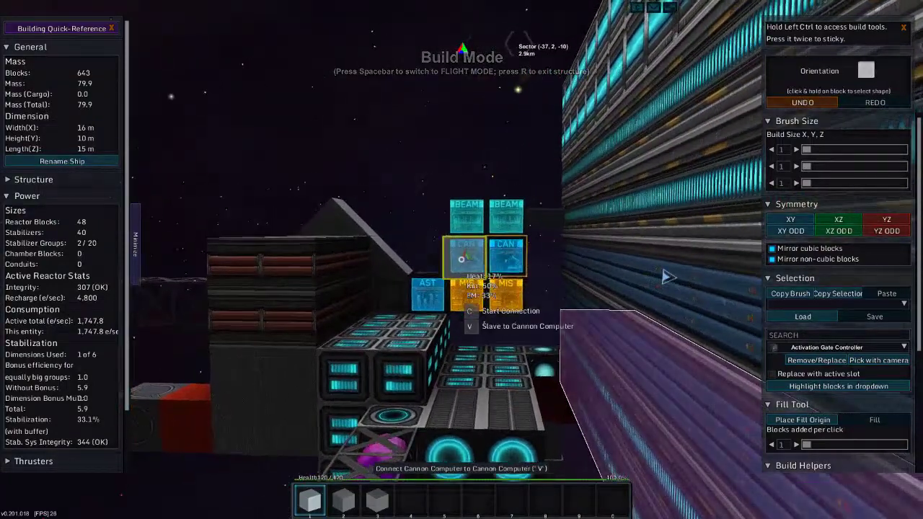
{"action": "key", "text": "space"}
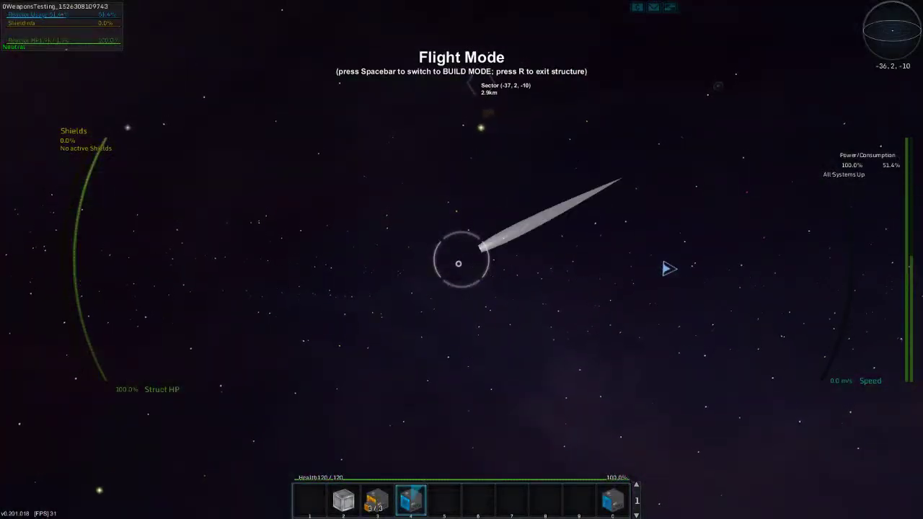
Fly alongside the armor test structure and fire a beam into it.
{"action": "left_click_drag", "start_coordinate": [669, 269], "coordinate": [262, 201]}
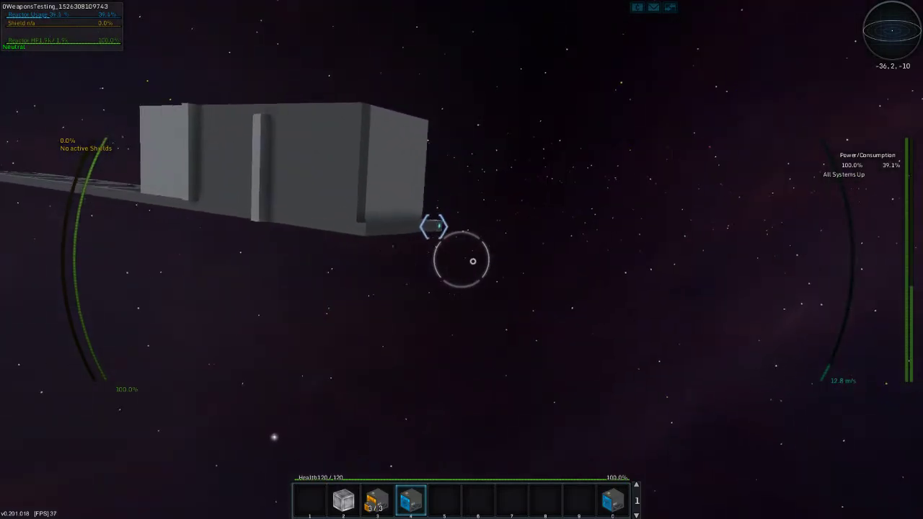
{"action": "key", "text": "a"}
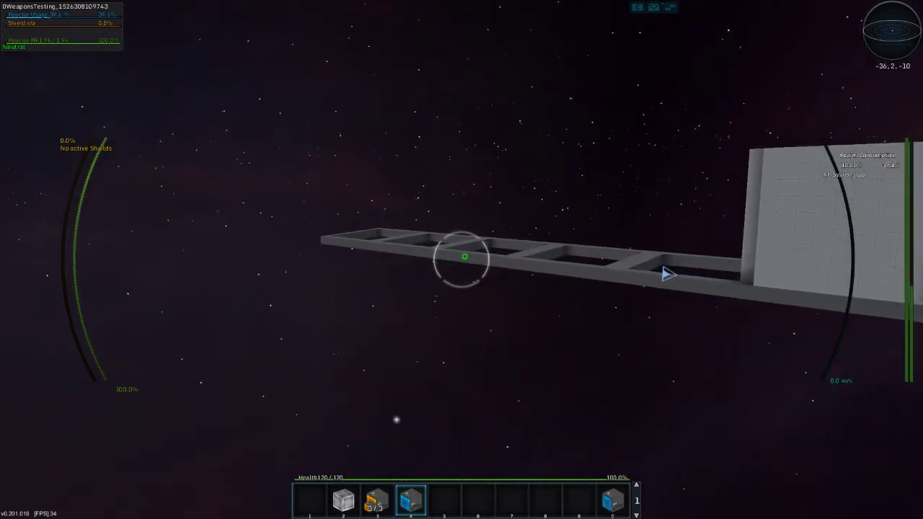
{"action": "key", "text": "d"}
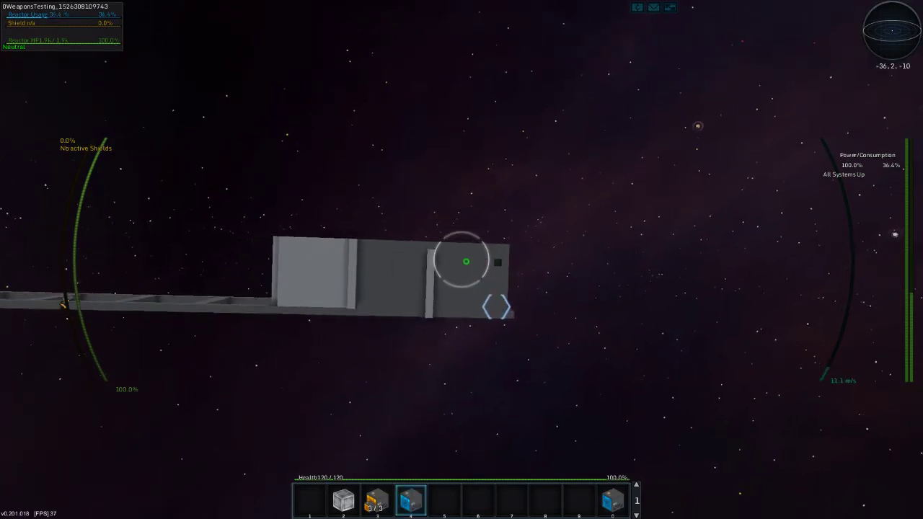
{"action": "key", "text": "w"}
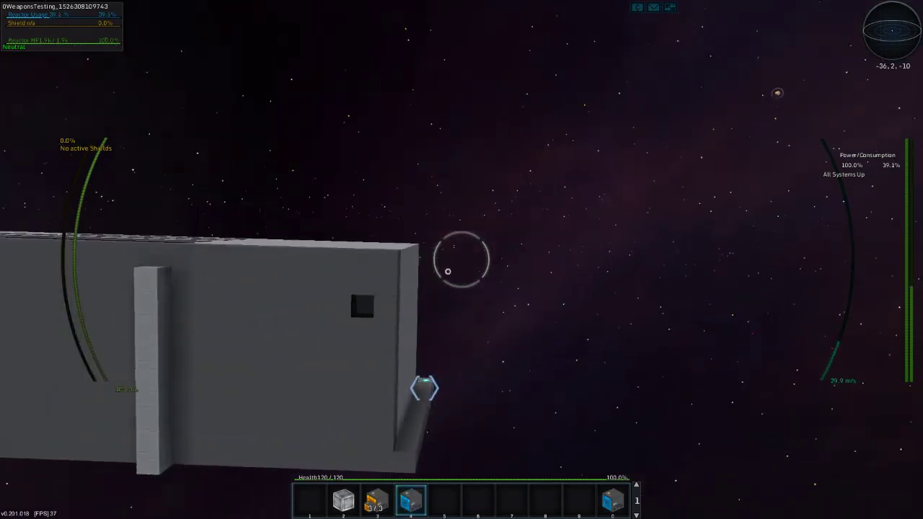
{"action": "key", "text": "space"}
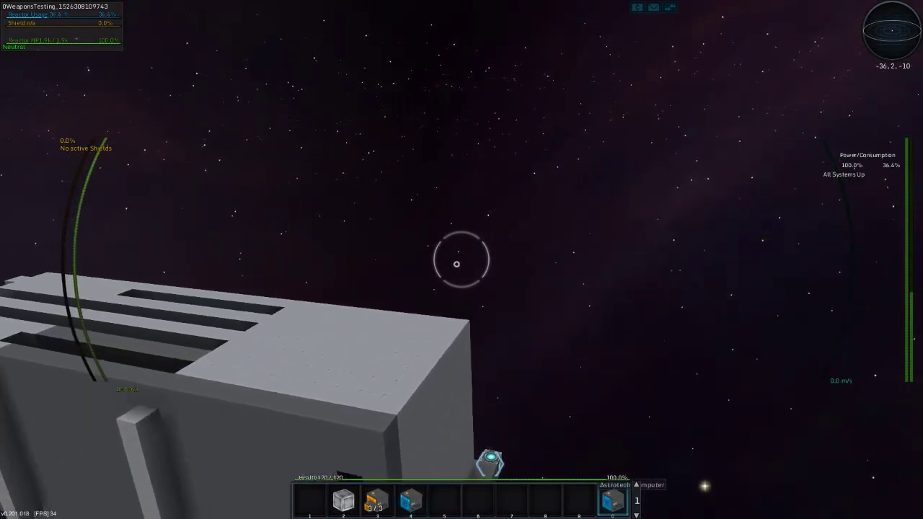
{"action": "left_click_drag", "start_coordinate": [461, 259], "coordinate": [461, 260]}
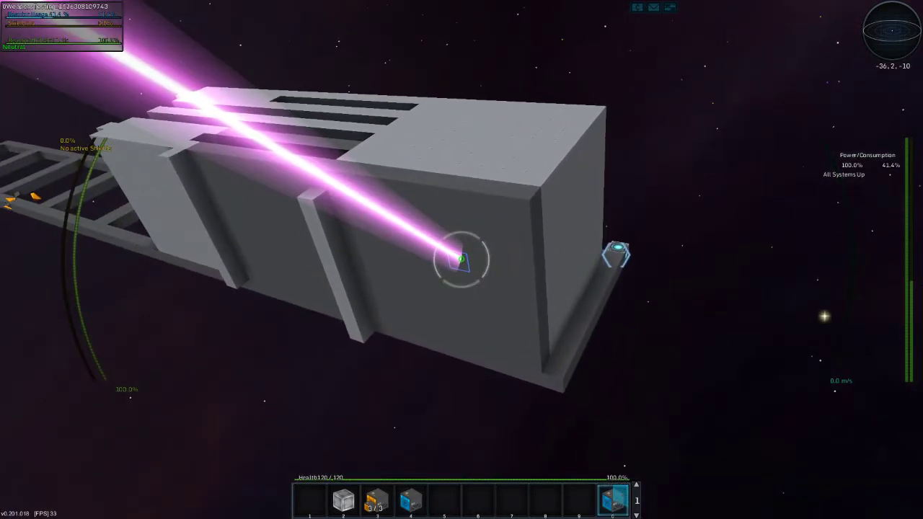
{"action": "key", "text": "w"}
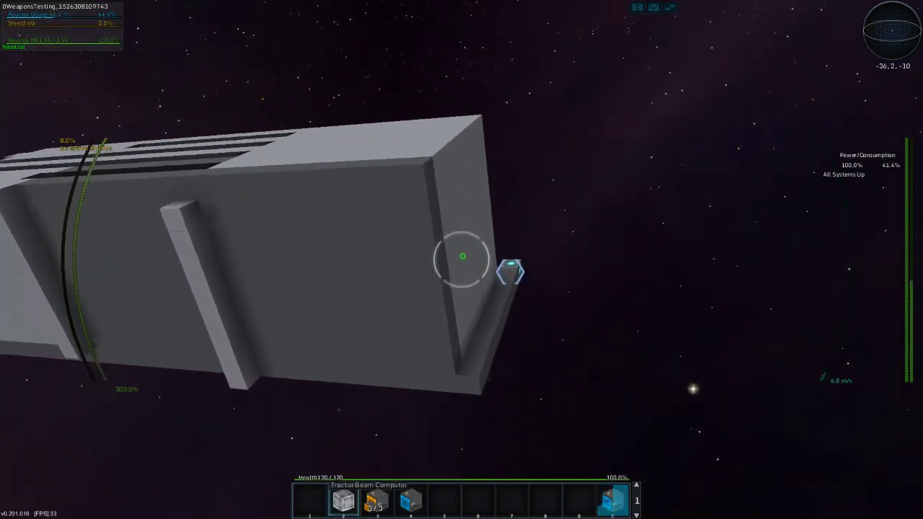
Switch to weapon slot 2, back off, and fire a charged shot at the structure.
{"action": "key", "text": "w"}
{"action": "key", "text": "2"}
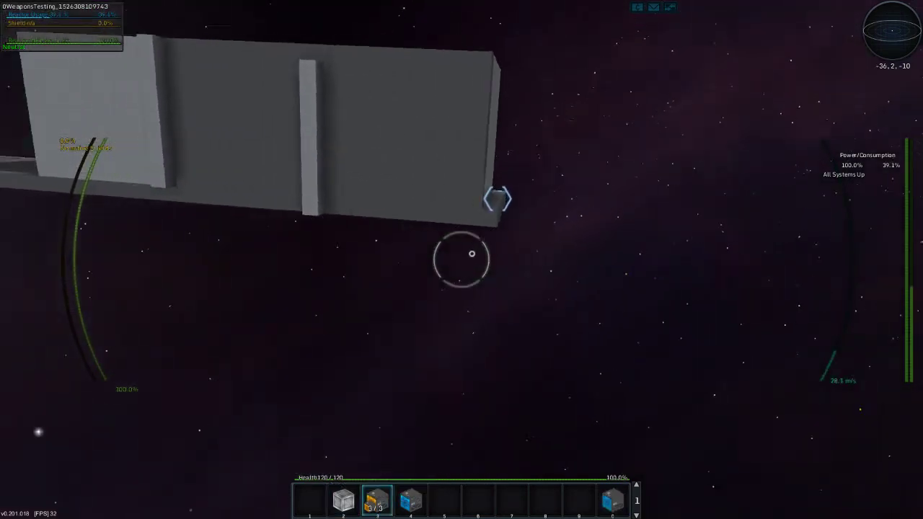
{"action": "key", "text": "s"}
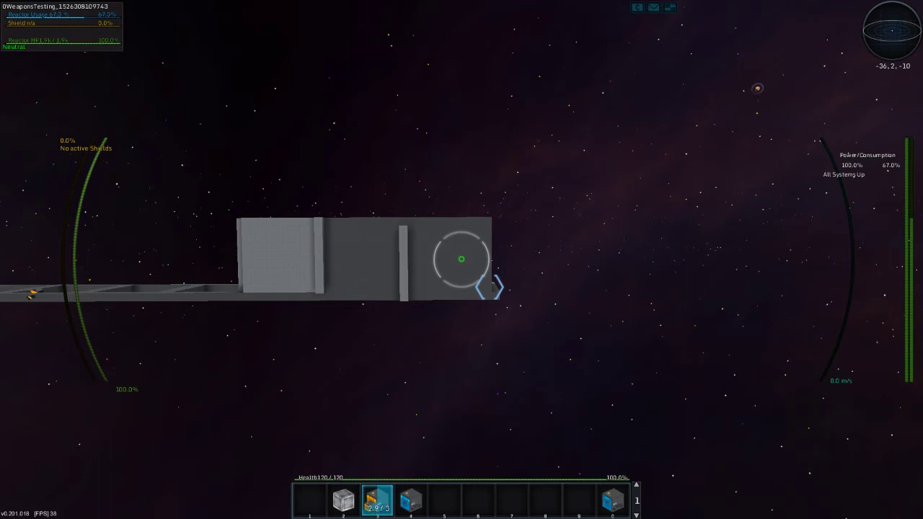
{"action": "left_click", "coordinate": [461, 258]}
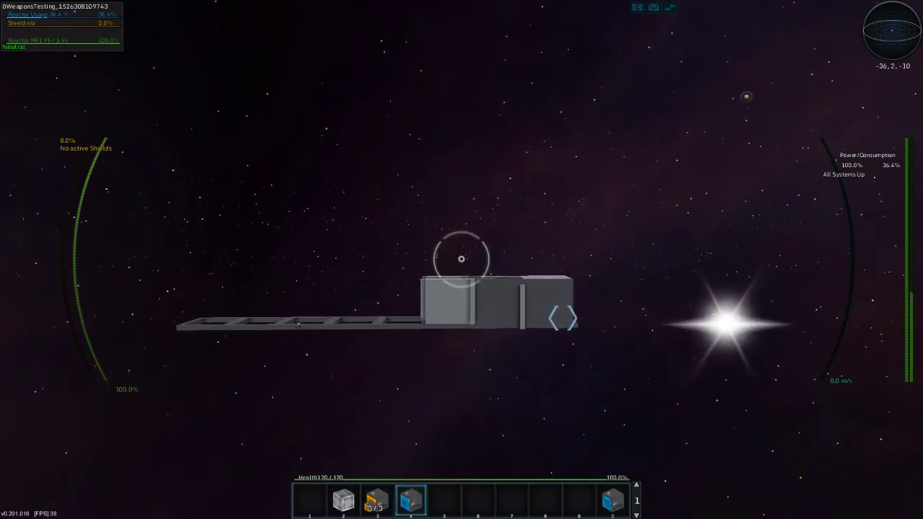
{"action": "key", "text": "space"}
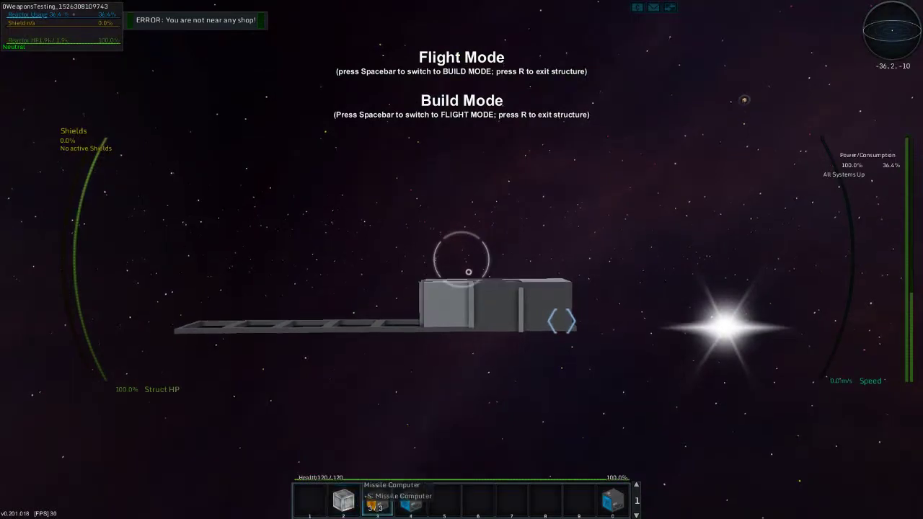
Look across toward the damaged target structure.
{"action": "left_click_drag", "start_coordinate": [462, 256], "coordinate": [504, 285]}
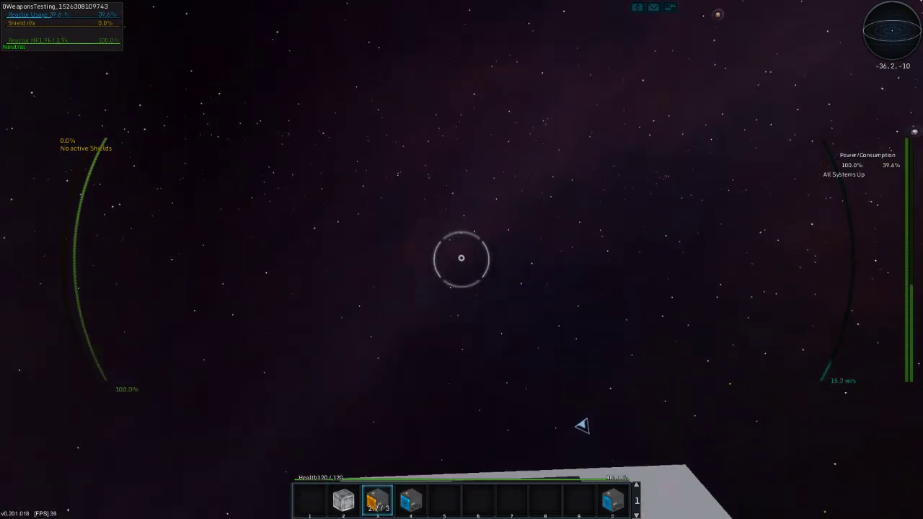
Leave the weapons ship and take the test structure's core in build mode.
{"action": "key", "text": "r"}
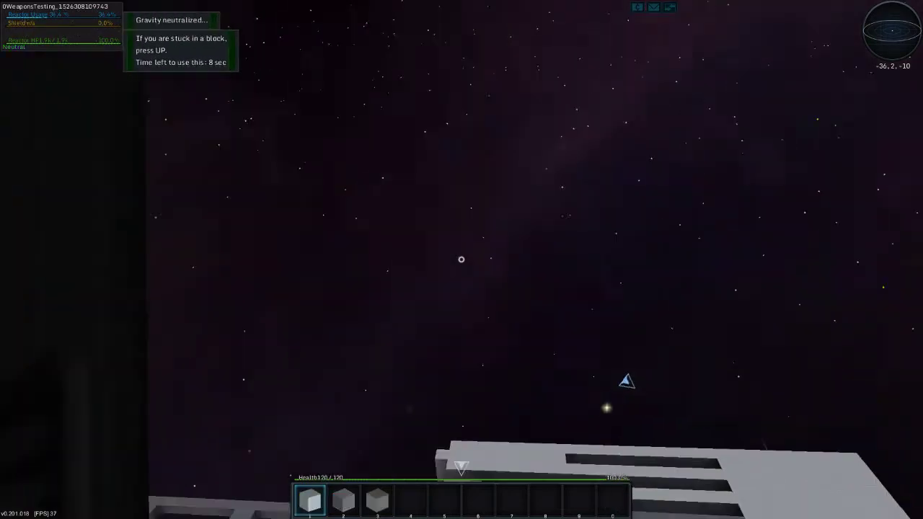
{"action": "key", "text": "Tab"}
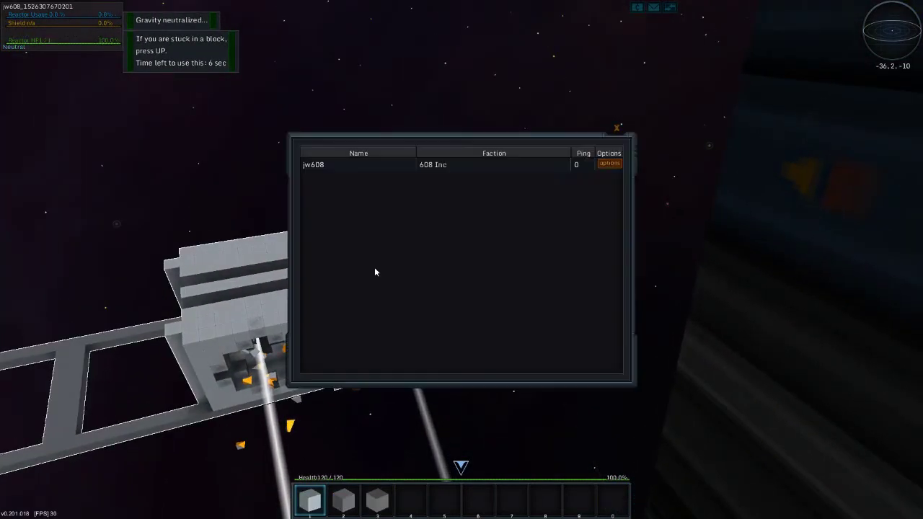
{"action": "key", "text": "r"}
{"action": "key", "text": "space"}
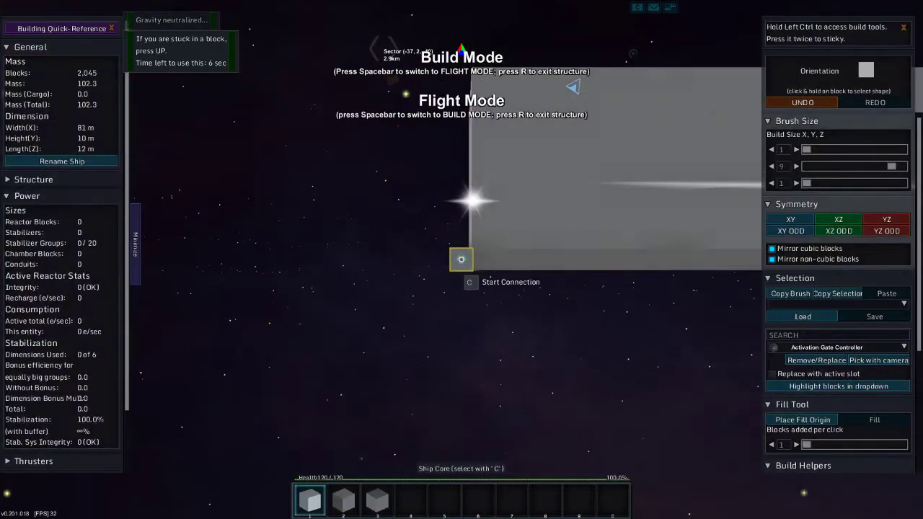
{"action": "left_click_drag", "start_coordinate": [462, 259], "coordinate": [462, 259]}
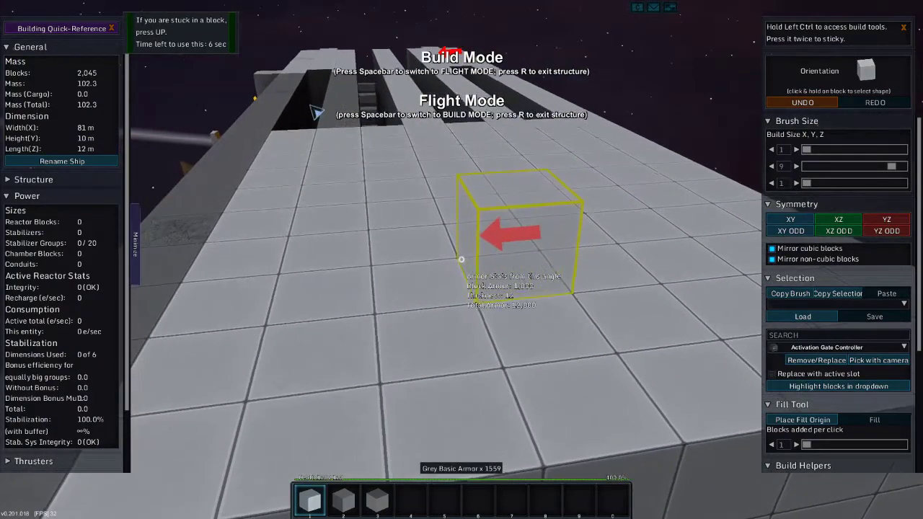
Fly the build camera through the penetration shaft to the inner armor layers.
{"action": "key", "text": "w"}
{"action": "key", "text": "w"}
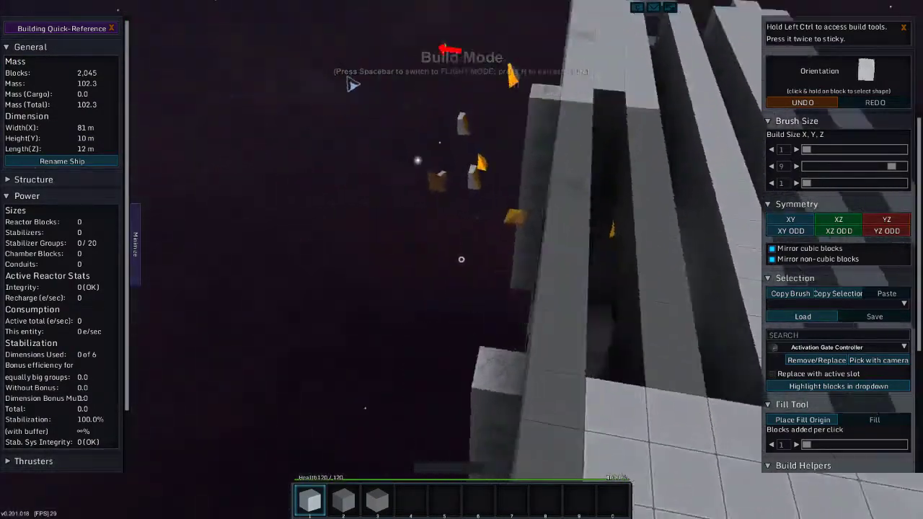
{"action": "key", "text": "w"}
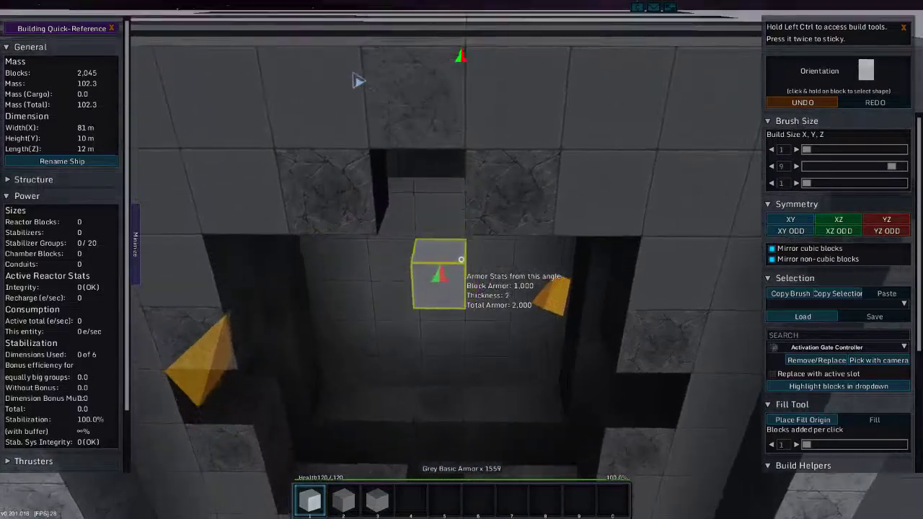
{"action": "key", "text": "w"}
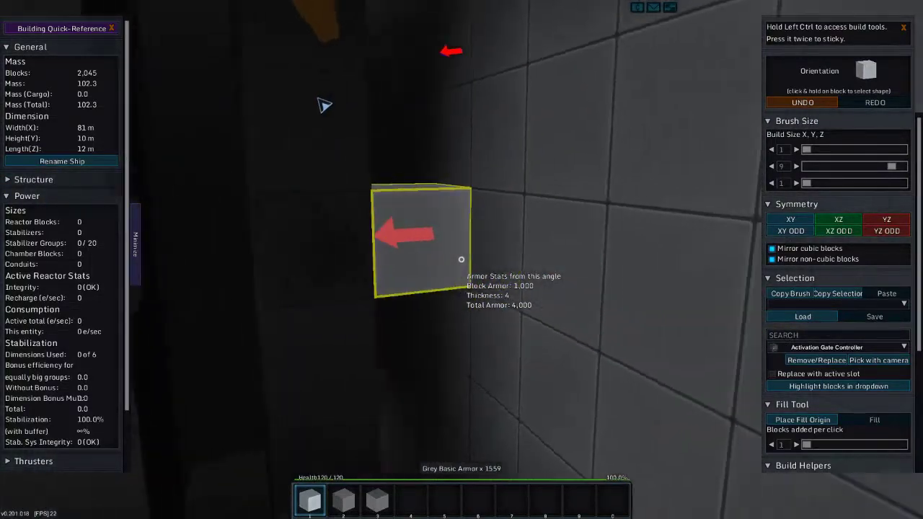
{"action": "key", "text": "w"}
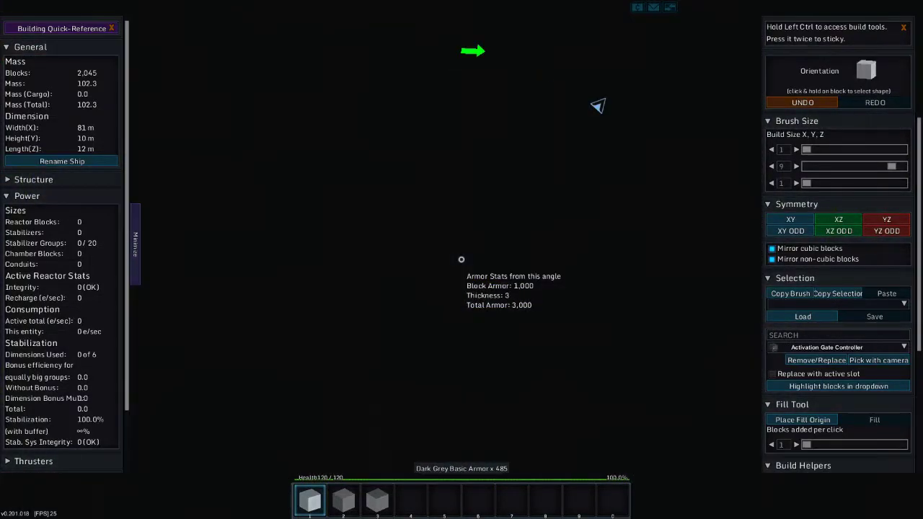
{"action": "key", "text": "w"}
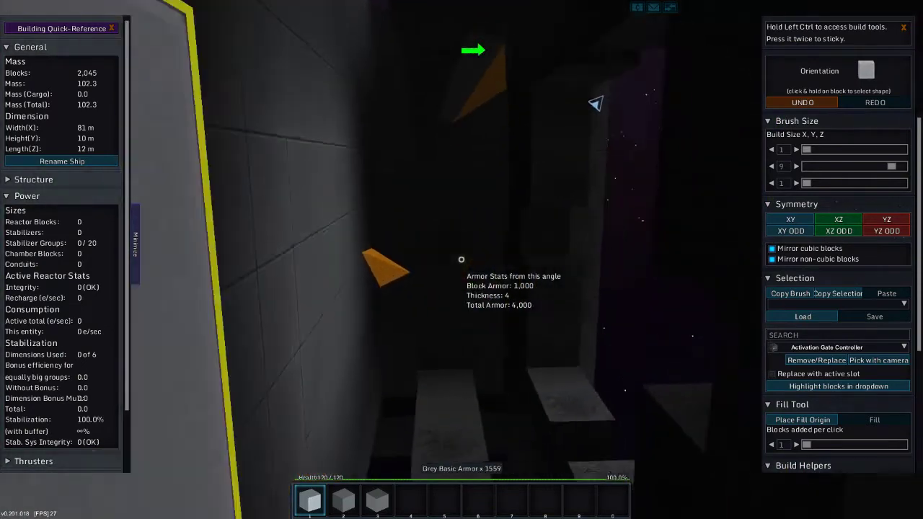
{"action": "key", "text": "w"}
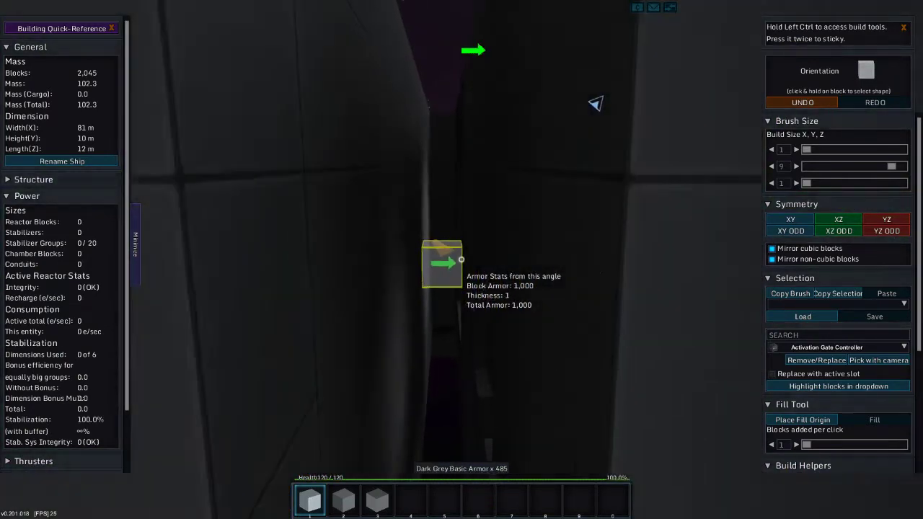
{"action": "key", "text": "w"}
{"action": "key", "text": "w"}
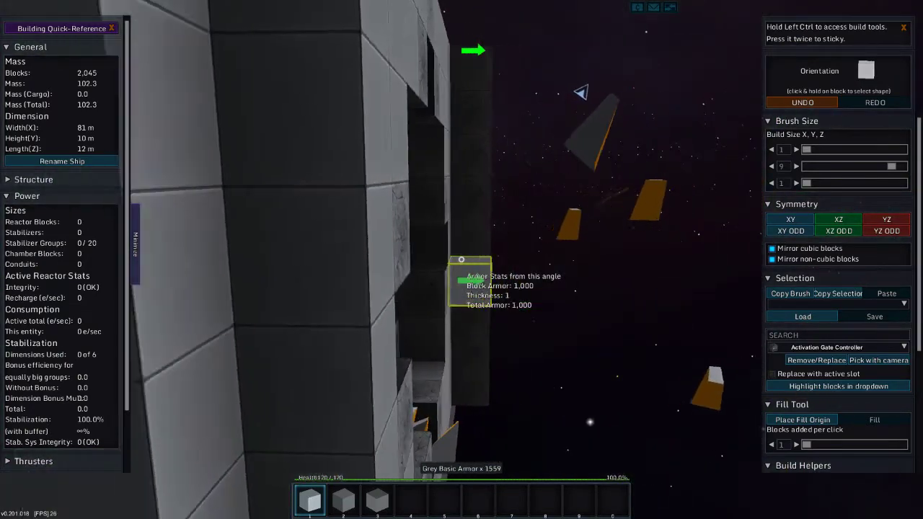
Inspect damaged blocks on the cratered hull face, checking their armor thickness.
{"action": "key", "text": "s"}
{"action": "key", "text": "s"}
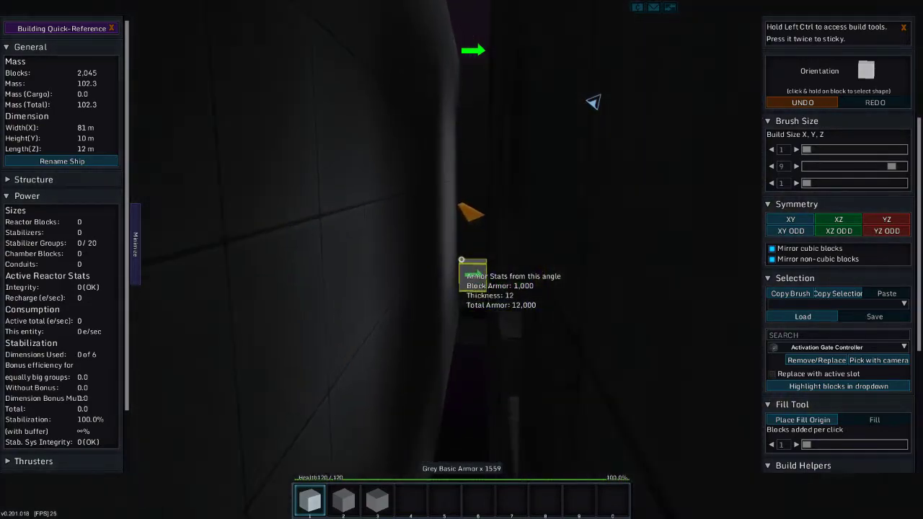
{"action": "key", "text": "w"}
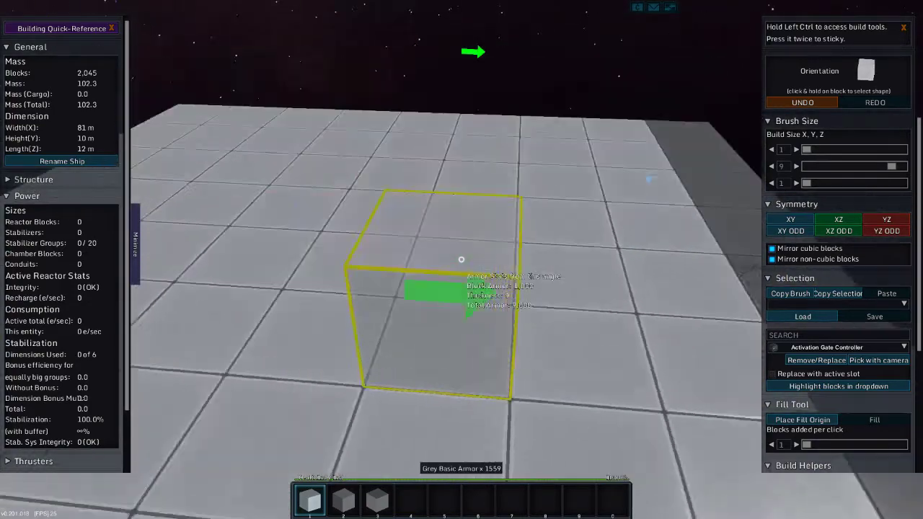
{"action": "key", "text": "w"}
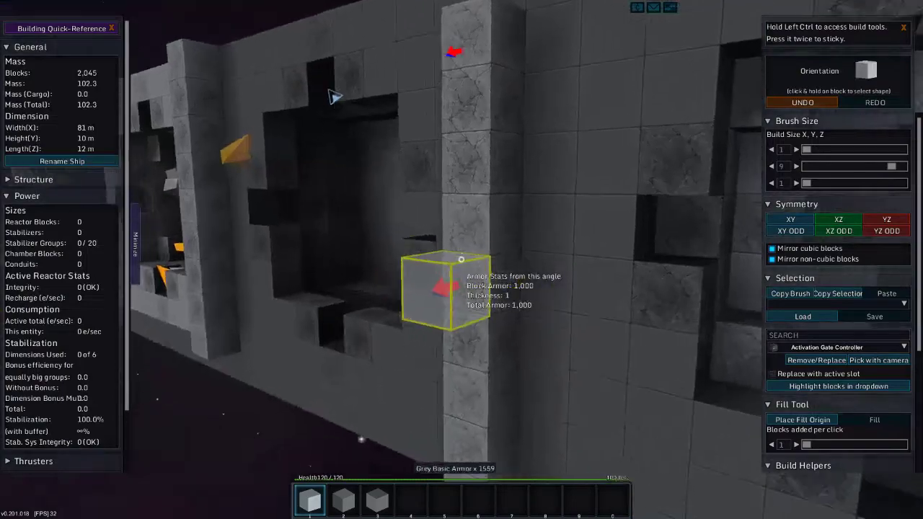
{"action": "key", "text": "s"}
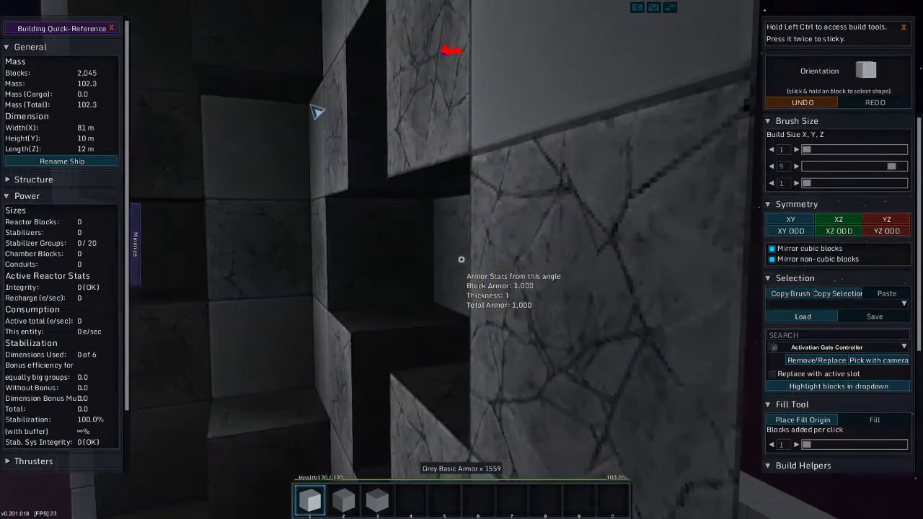
{"action": "key", "text": "s"}
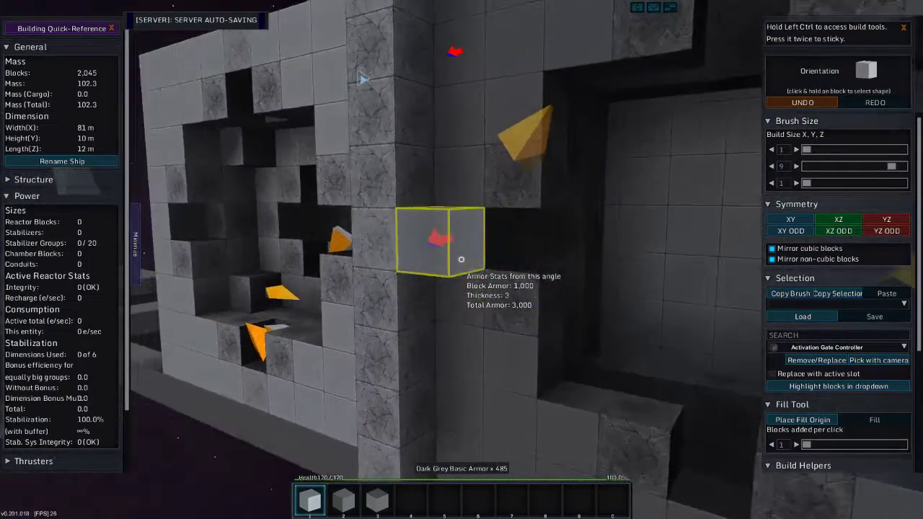
{"action": "key", "text": "w"}
{"action": "key", "text": "s"}
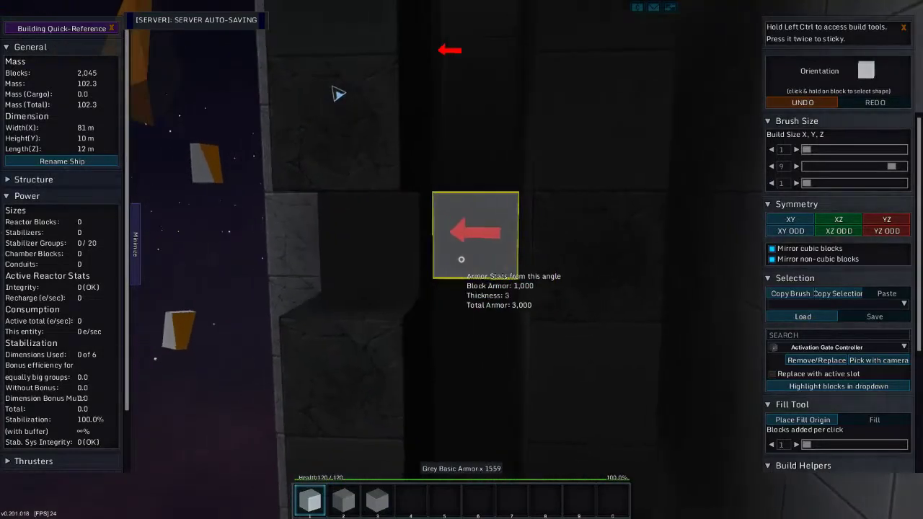
{"action": "key", "text": "w"}
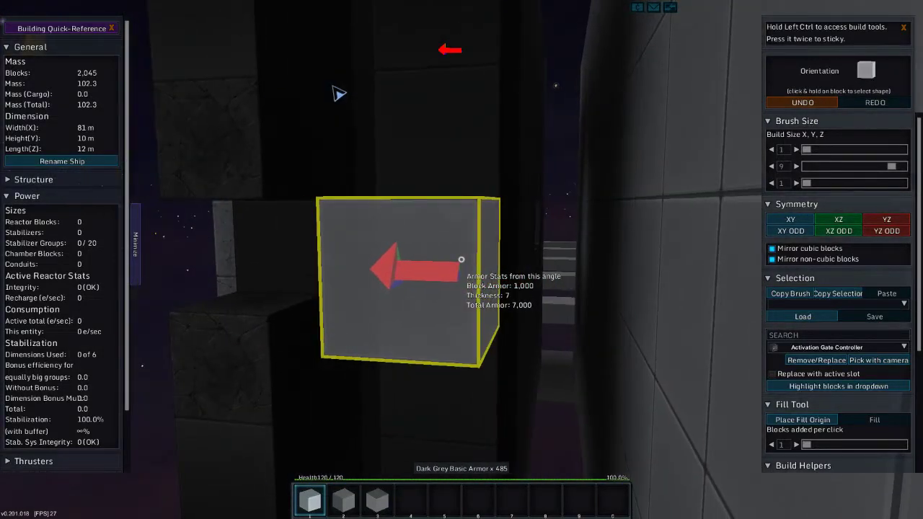
Circle the hull, look along the deep armor channel, then exit build mode.
{"action": "key", "text": "s"}
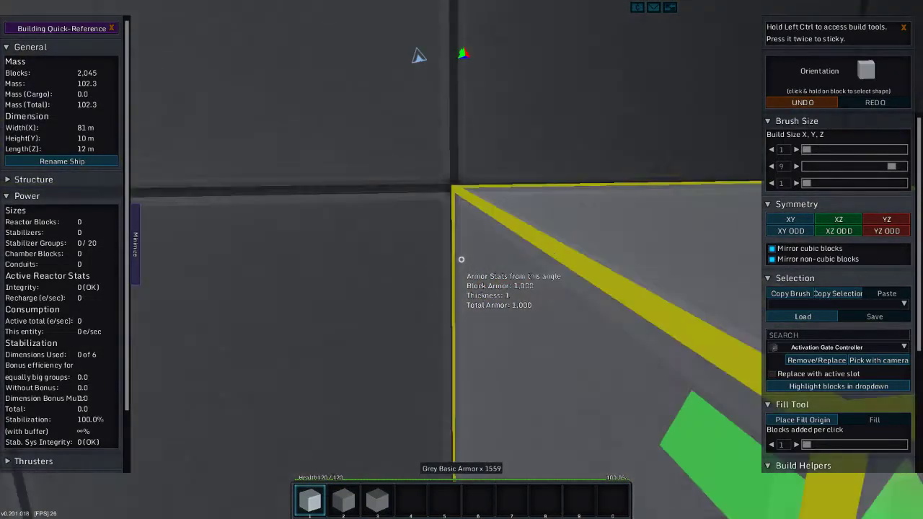
{"action": "key", "text": "w"}
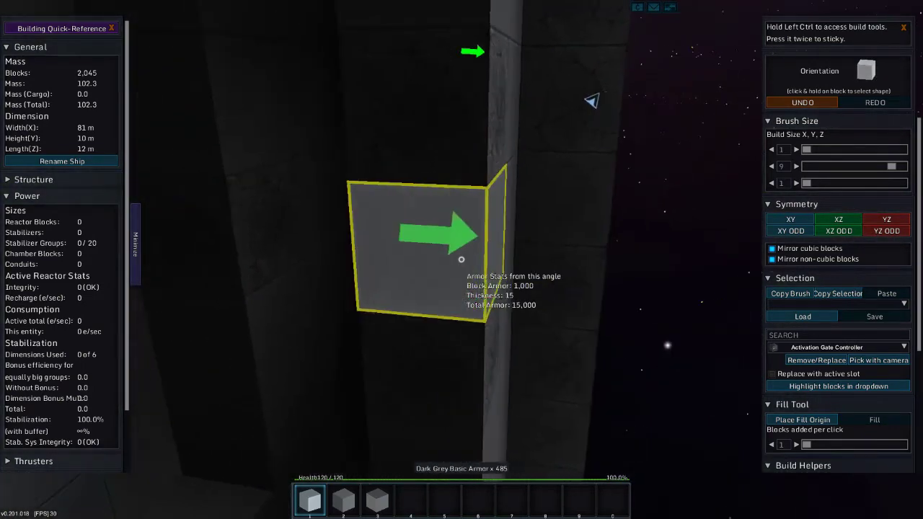
{"action": "key", "text": "s"}
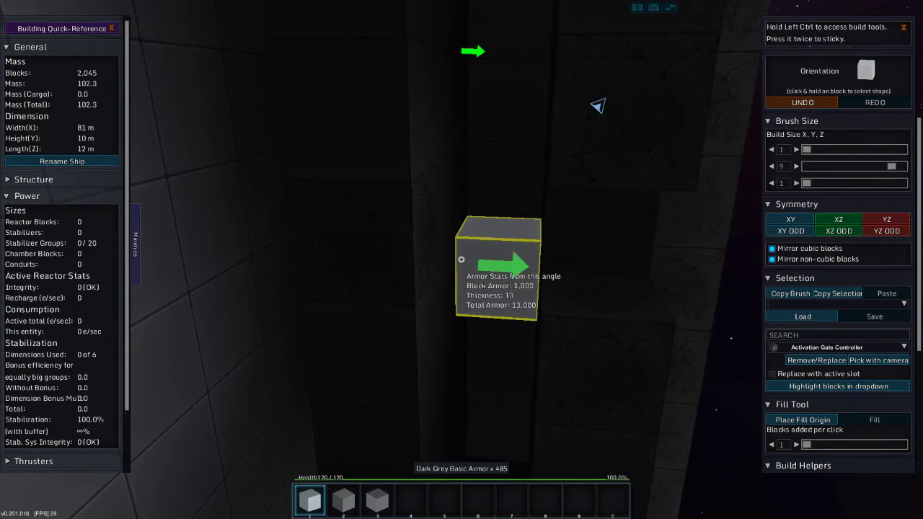
{"action": "key", "text": "w"}
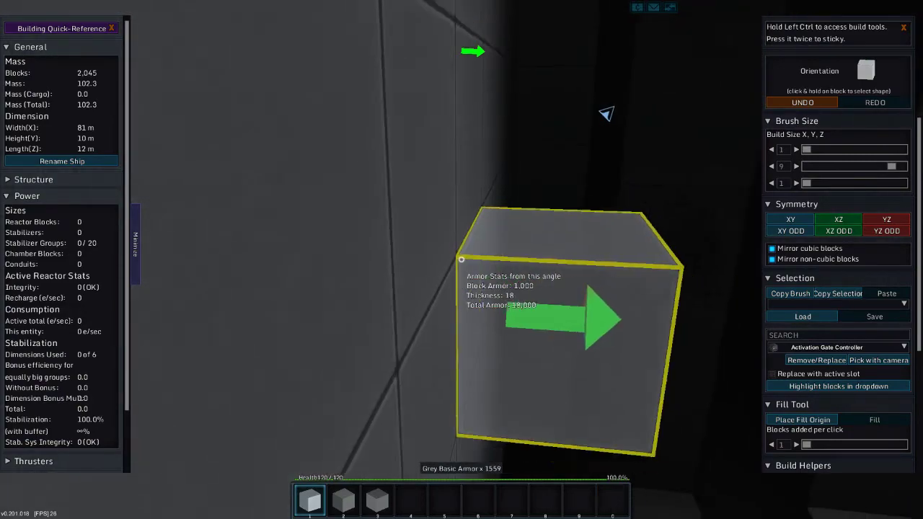
{"action": "key", "text": "s"}
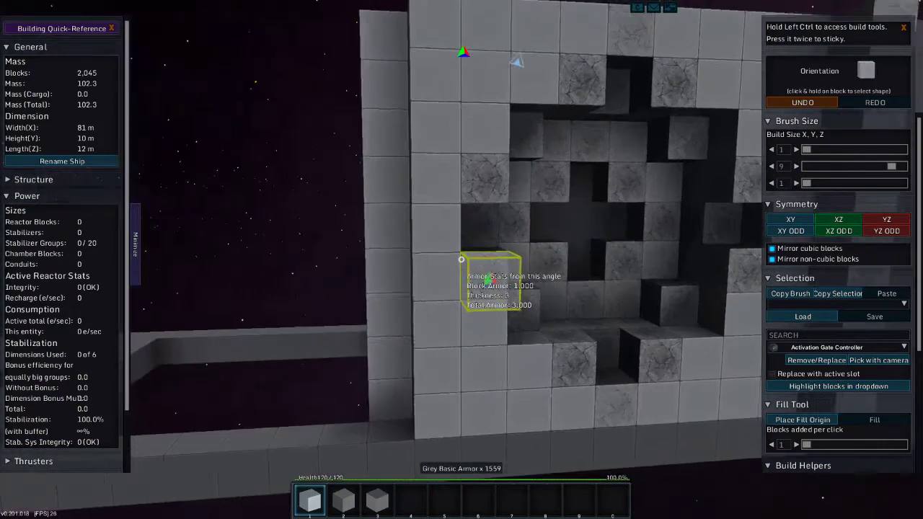
{"action": "key", "text": "w"}
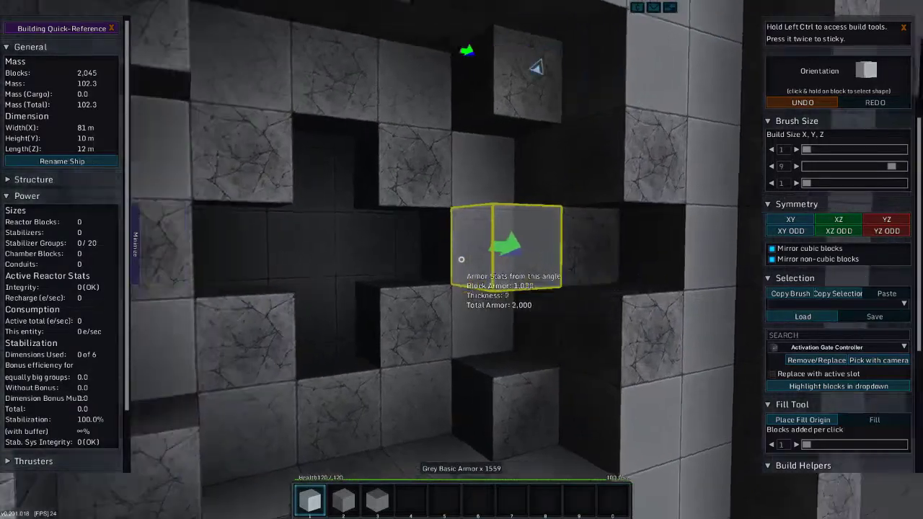
{"action": "key", "text": "w"}
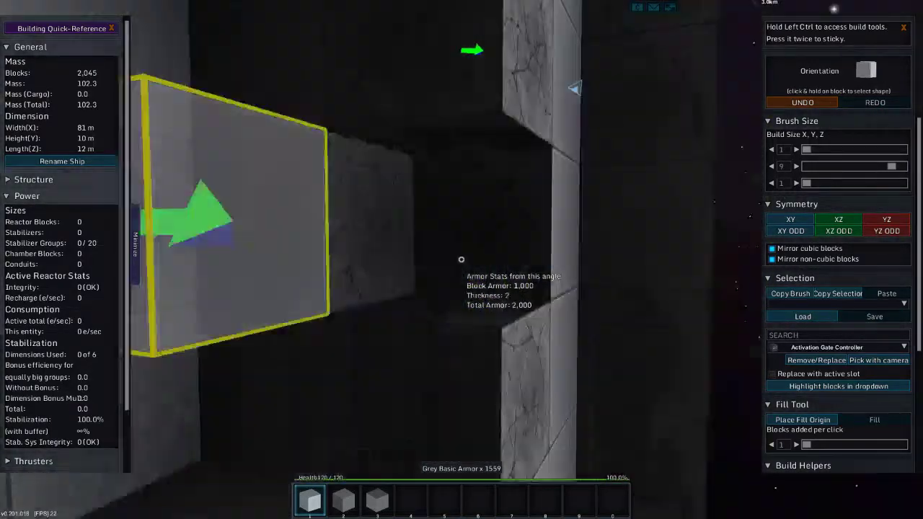
{"action": "key", "text": "space"}
{"action": "key", "text": "space"}
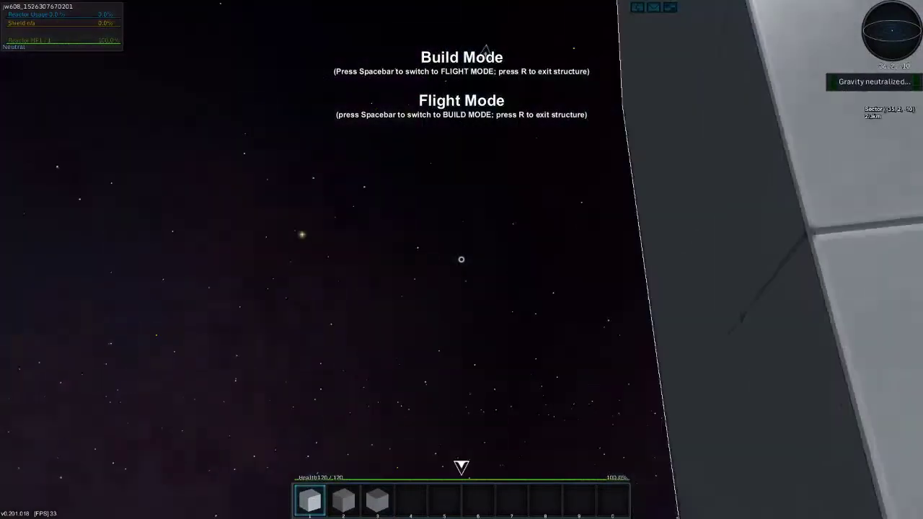
Look along the hull, check the player list, and return to flight controls.
{"action": "left_click_drag", "start_coordinate": [461, 260], "coordinate": [505, 259]}
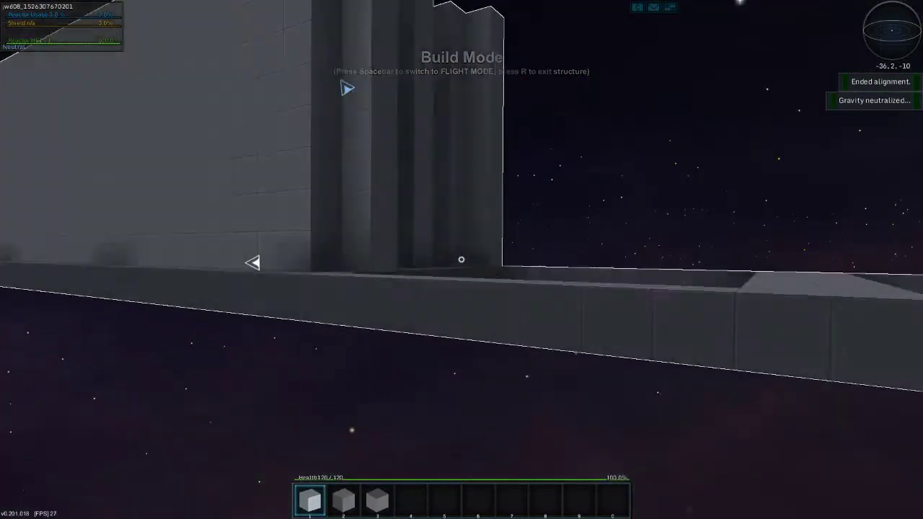
{"action": "key", "text": "Tab"}
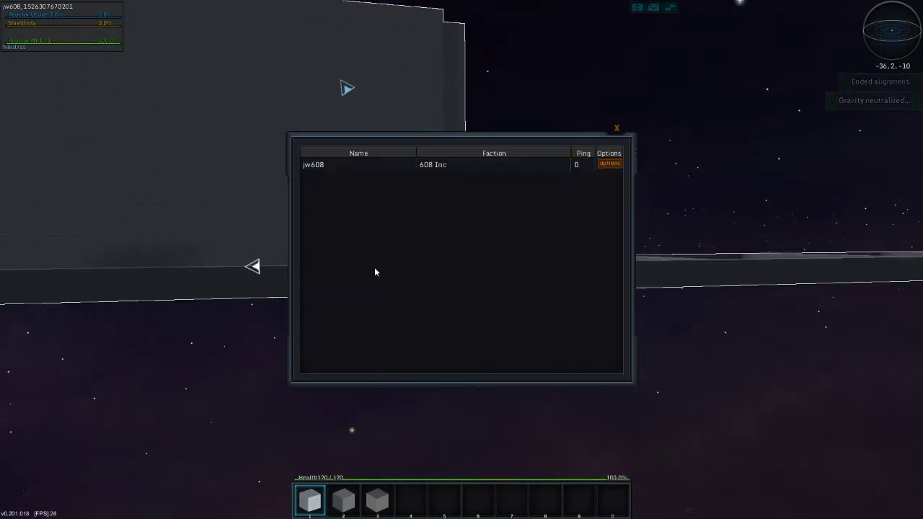
{"action": "key", "text": "Tab"}
{"action": "key", "text": "space"}
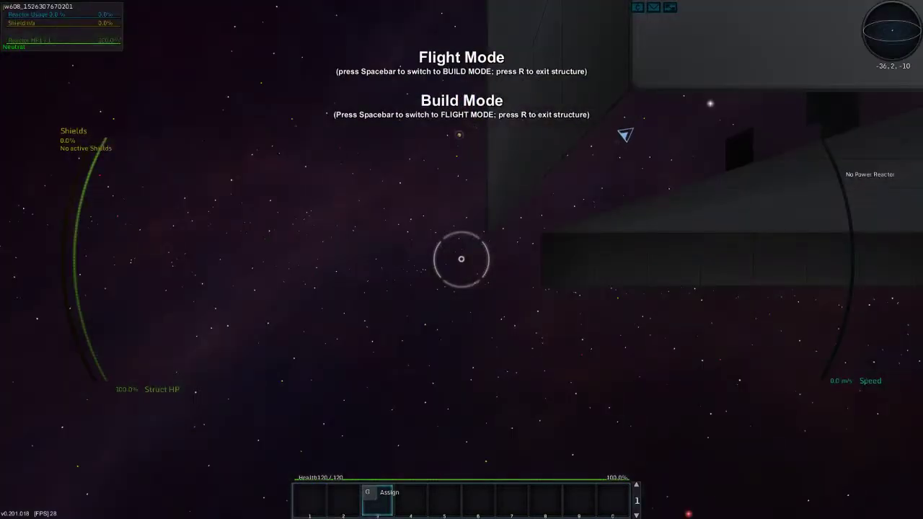
Exit the test structure and board the weapons ship in build mode.
{"action": "key", "text": "space"}
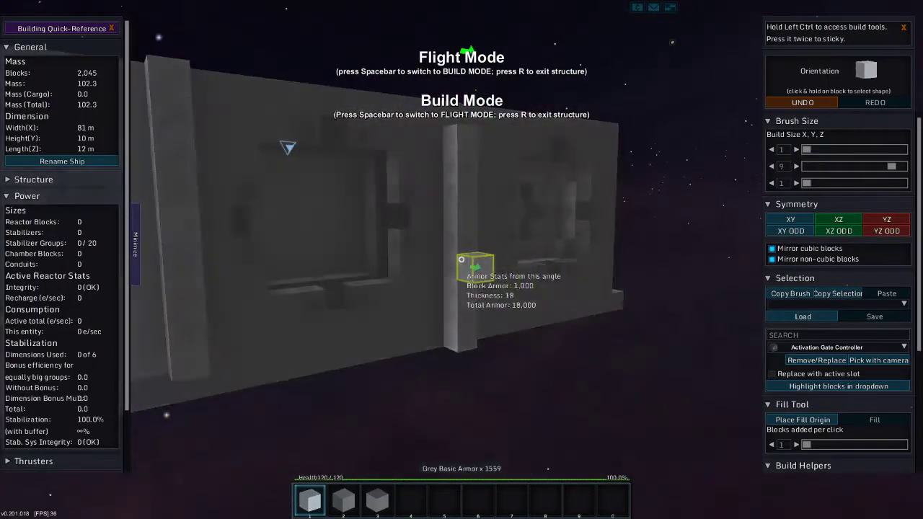
{"action": "key", "text": "space"}
{"action": "key", "text": "space"}
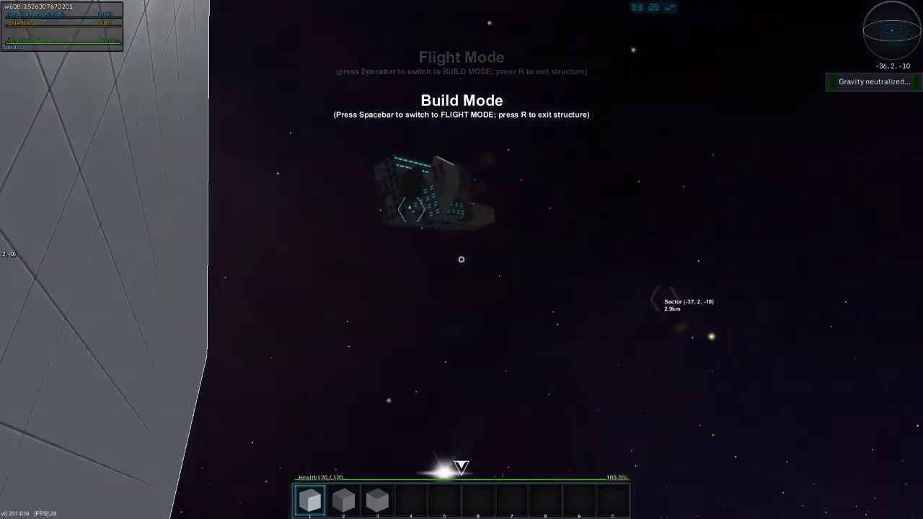
{"action": "key", "text": "Tab"}
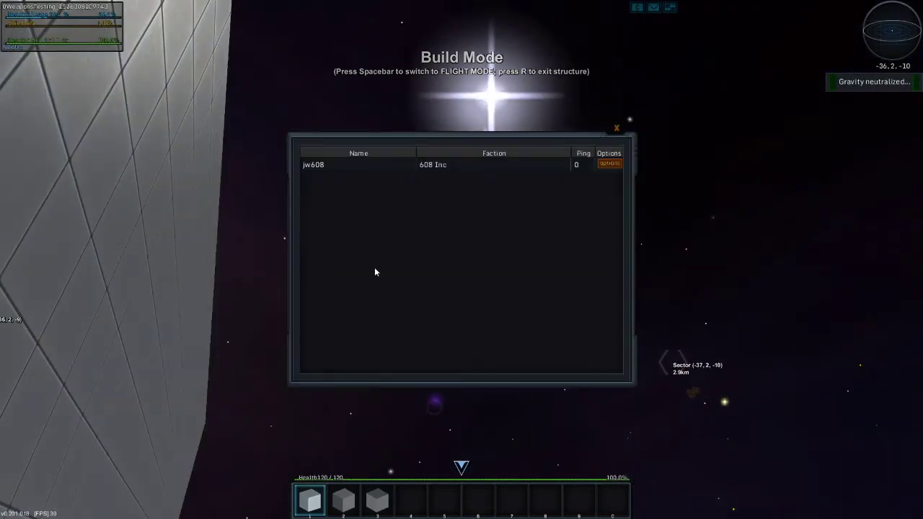
{"action": "key", "text": "space"}
{"action": "key", "text": "space"}
{"action": "key", "text": "space"}
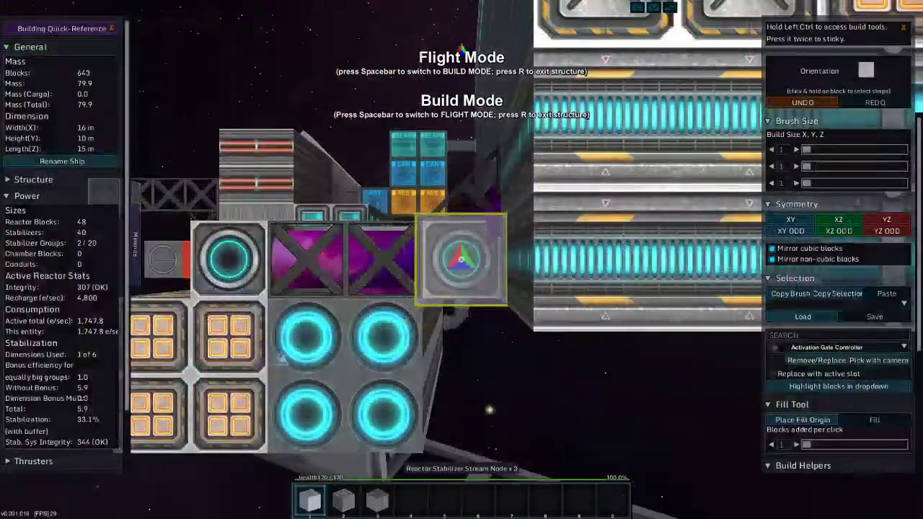
{"action": "key", "text": "space"}
{"action": "scroll", "coordinate": [461, 501], "scroll_direction": "up", "scroll_amount": 3}
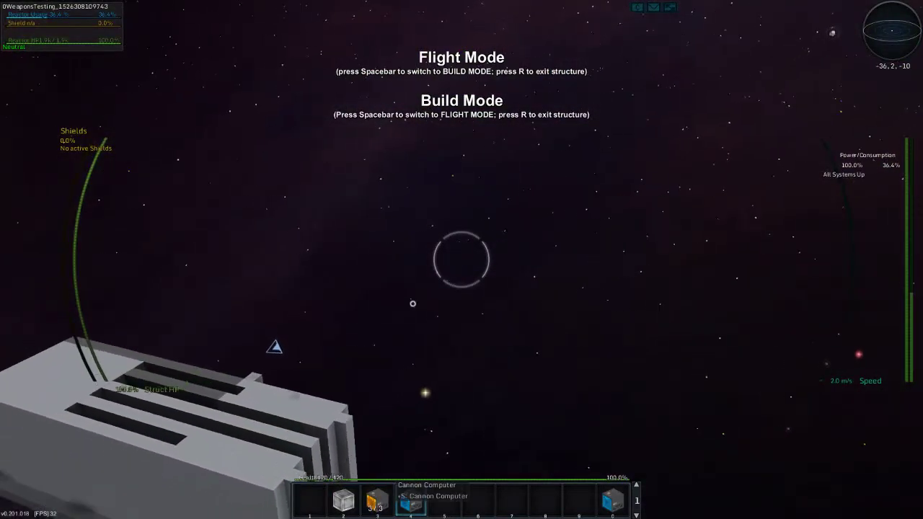
Test-fire the beam while approaching, then back away from the armor structure.
{"action": "left_click_drag", "start_coordinate": [461, 256], "coordinate": [461, 256]}
{"action": "key", "text": "w"}
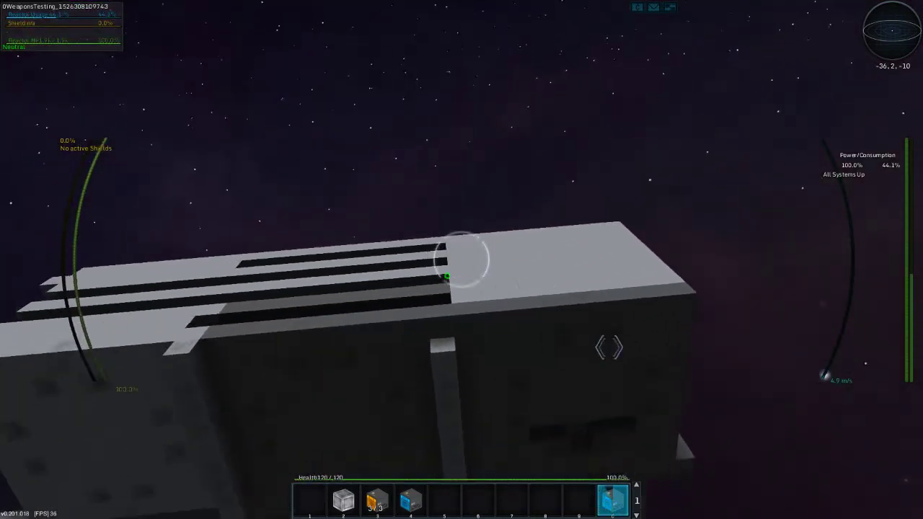
{"action": "left_click_drag", "start_coordinate": [462, 258], "coordinate": [461, 259]}
{"action": "key", "text": "s"}
Check the cannon and missile computer links in build mode, then bring up the weapon systems list.
{"action": "key", "text": "space"}
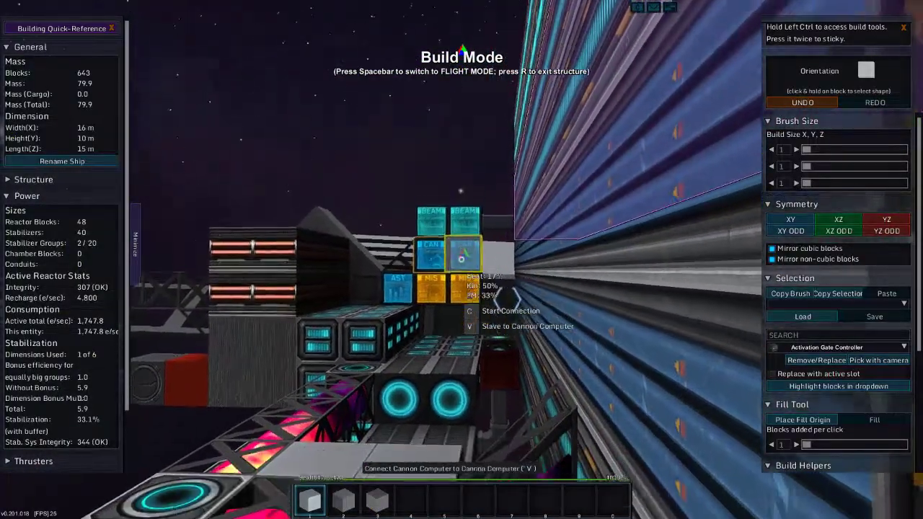
{"action": "key", "text": "space"}
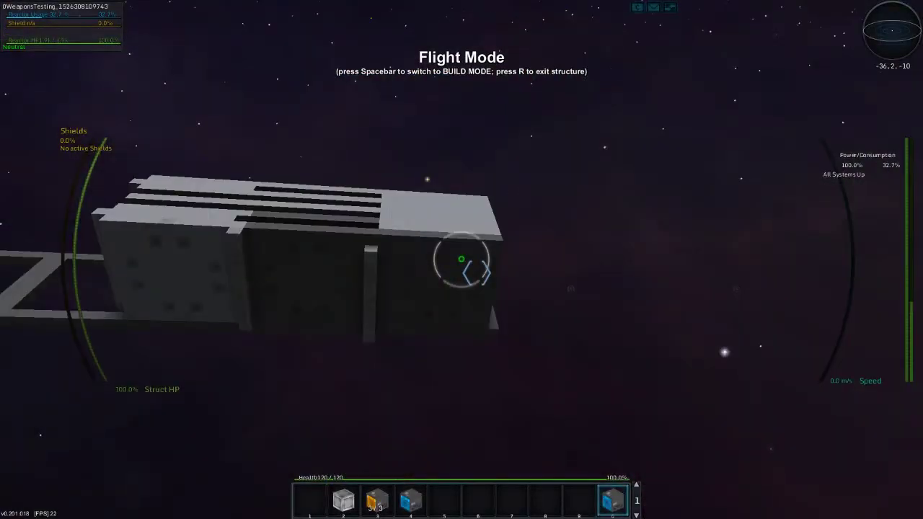
{"action": "key", "text": "t"}
Assign the missile-supported Cannon Computer to hotbar slot 1 and close the weapons list.
{"action": "left_click", "coordinate": [353, 173]}
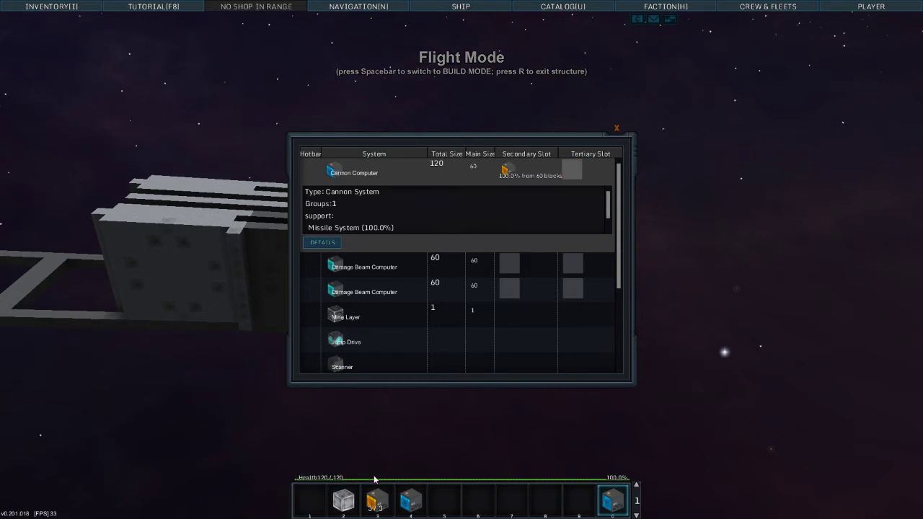
{"action": "key", "text": "t"}
{"action": "key", "text": "b"}
{"action": "key", "text": "t"}
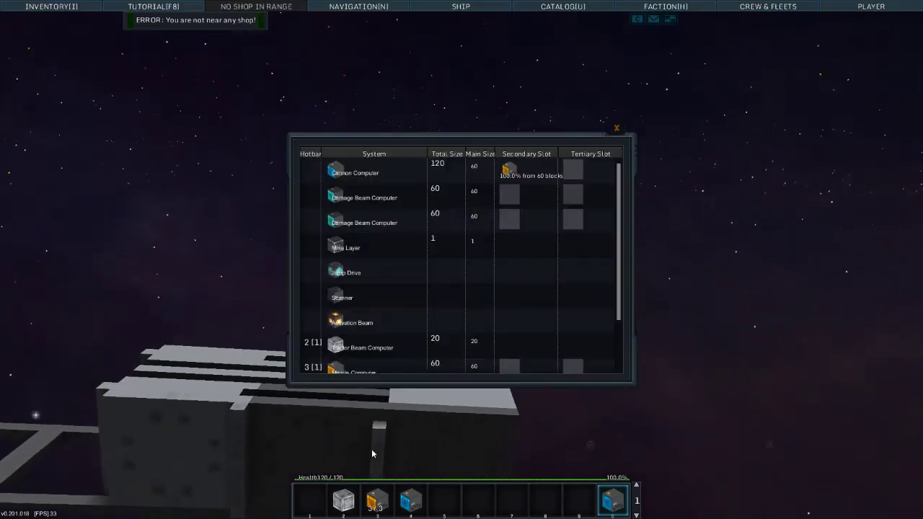
{"action": "left_click_drag", "start_coordinate": [337, 176], "coordinate": [303, 514]}
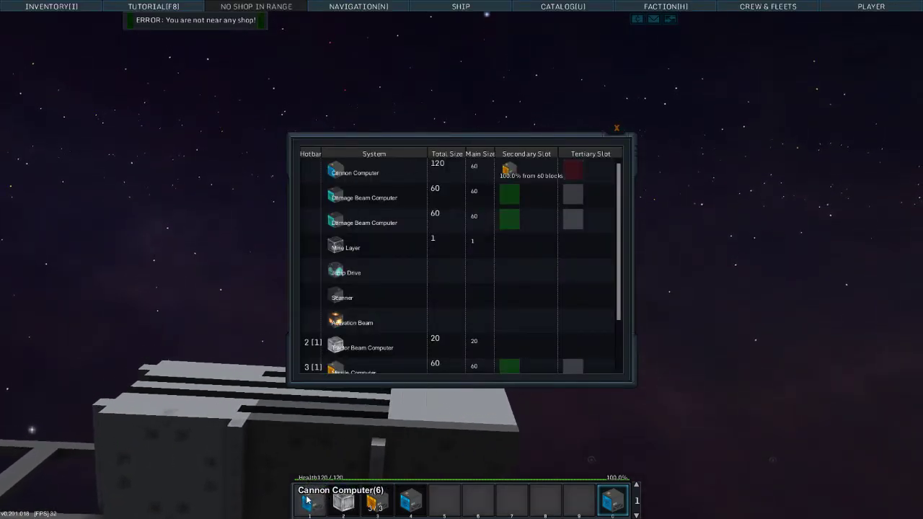
{"action": "key", "text": "t"}
Select the cannon-missile weapon, close in and gouge the structure's front end into debris.
{"action": "key", "text": "1"}
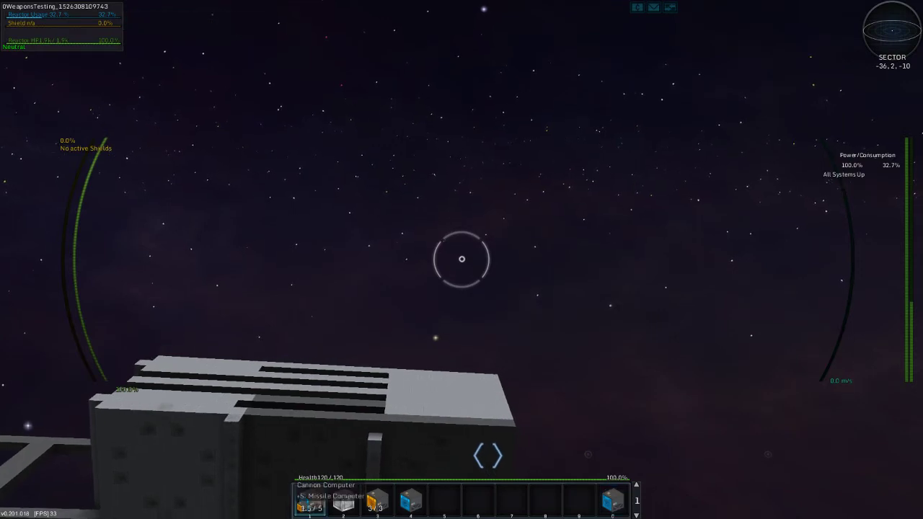
{"action": "key", "text": "w"}
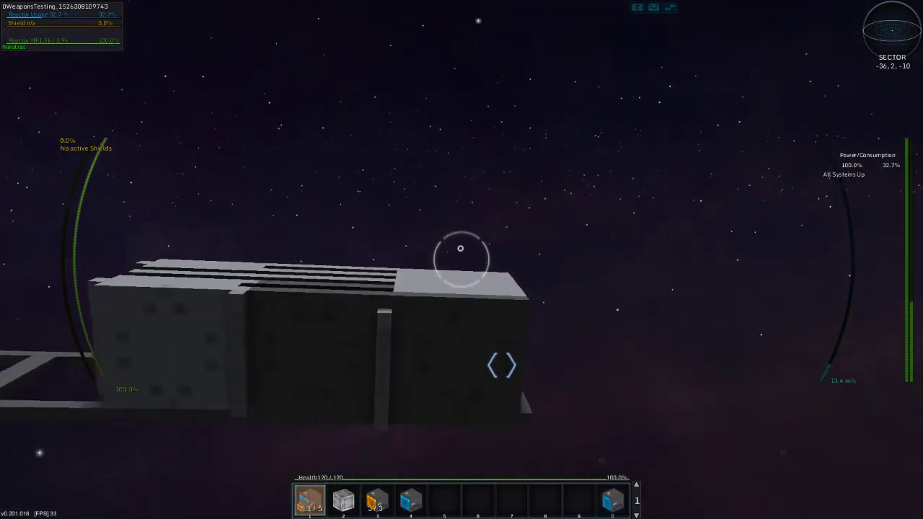
{"action": "key", "text": "w"}
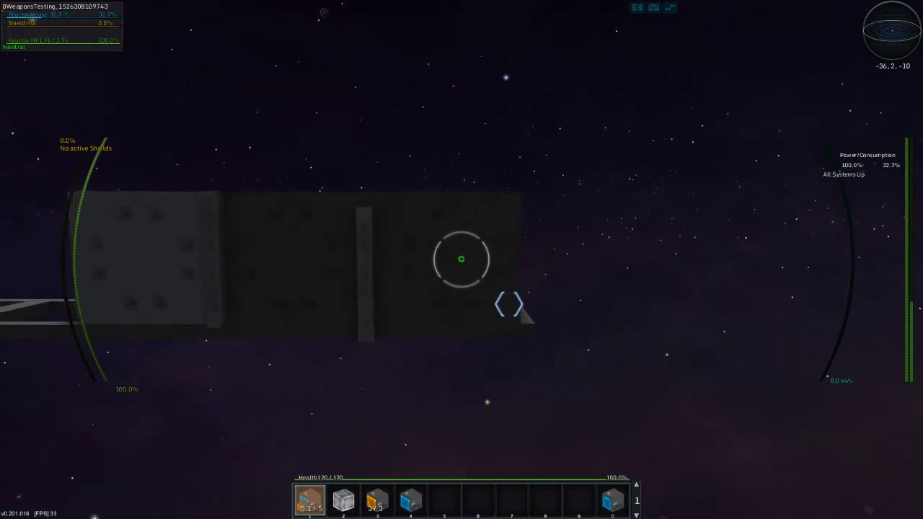
{"action": "key", "text": "w"}
{"action": "key", "text": "w"}
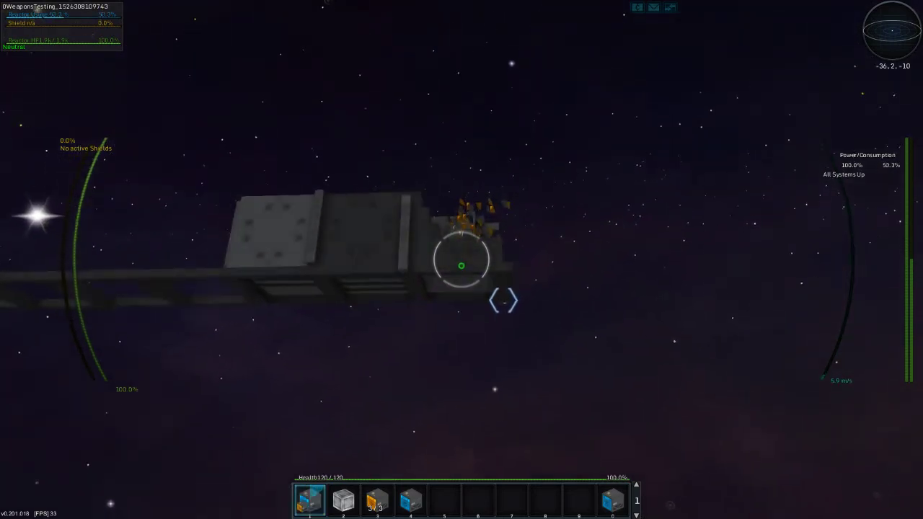
{"action": "key", "text": "w"}
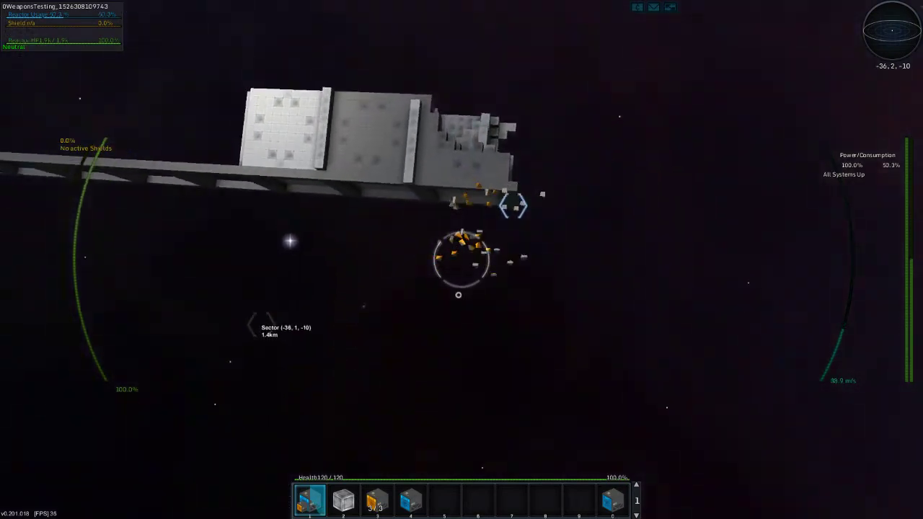
{"action": "key", "text": "s"}
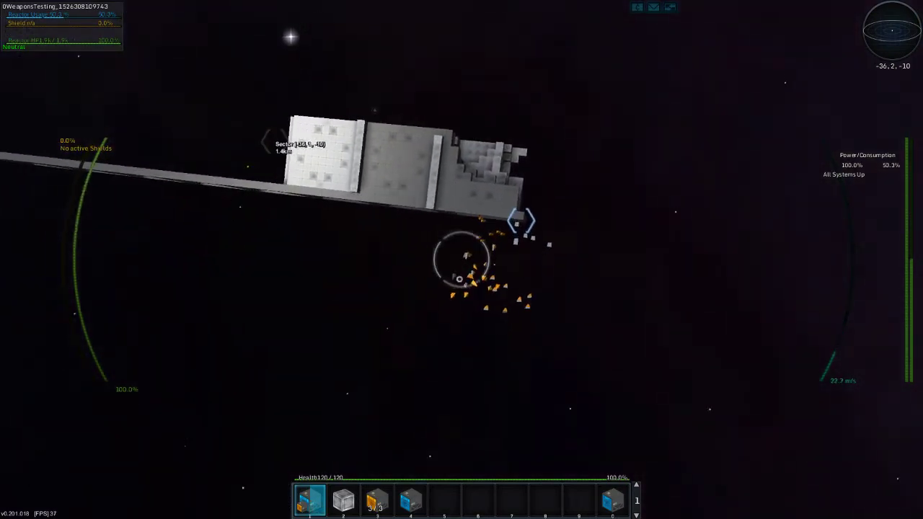
{"action": "key", "text": "s"}
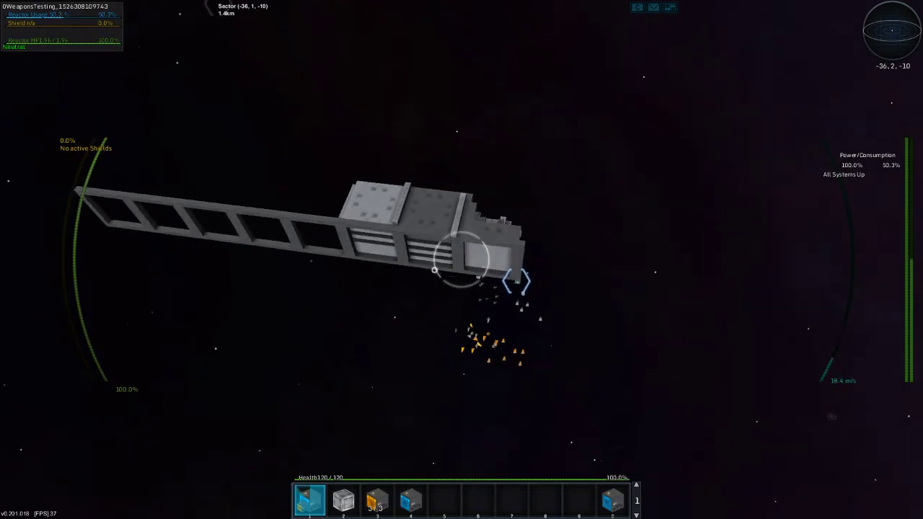
{"action": "left_click_drag", "start_coordinate": [461, 259], "coordinate": [361, 259]}
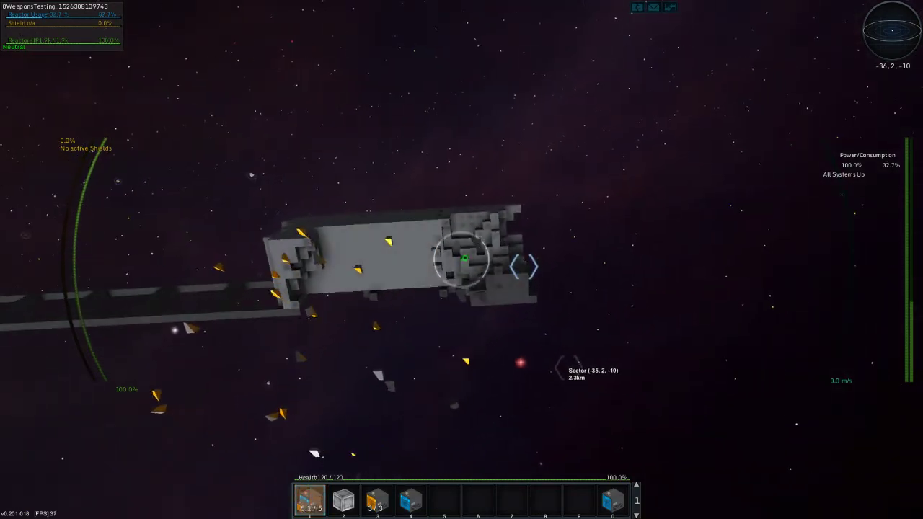
Fire a missile into the structure's core, blowing a breach through its side wall.
{"action": "left_click", "coordinate": [461, 260]}
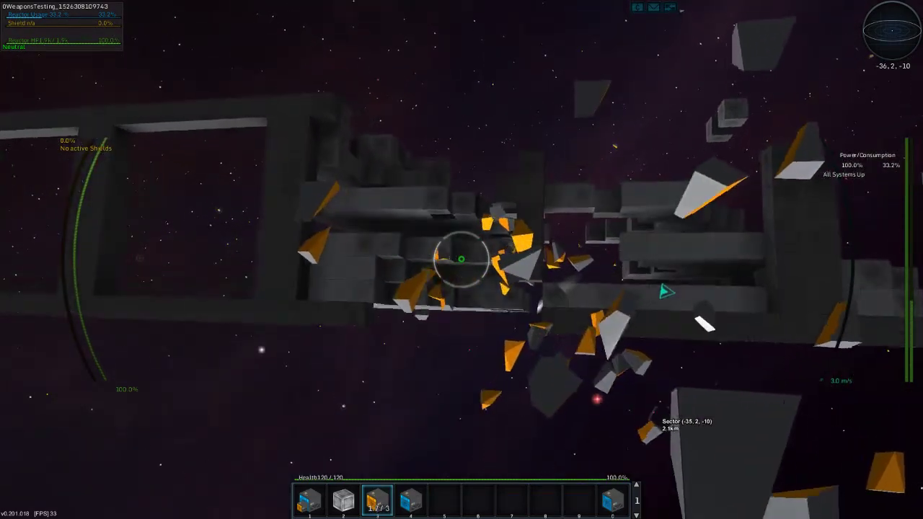
Fire the final charge shot into the core, reselect the Cannon Computer and back away.
{"action": "left_click", "coordinate": [461, 260]}
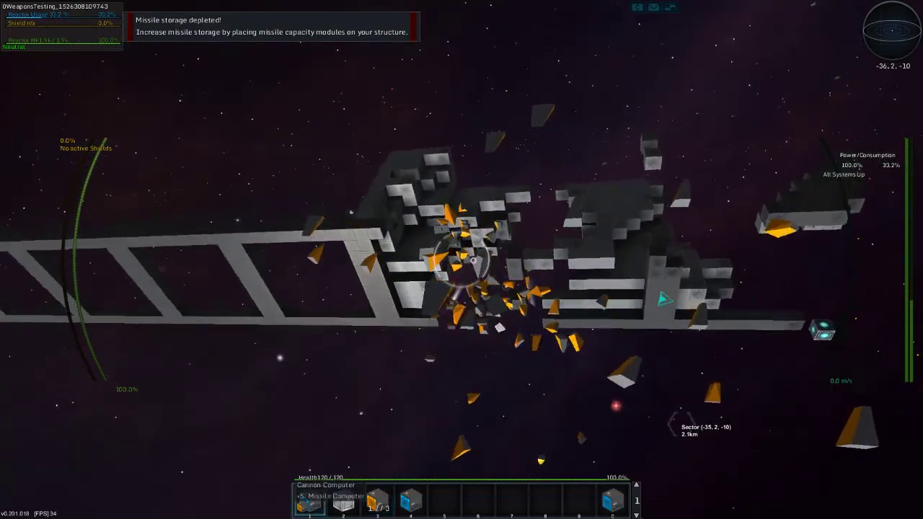
{"action": "key", "text": "1"}
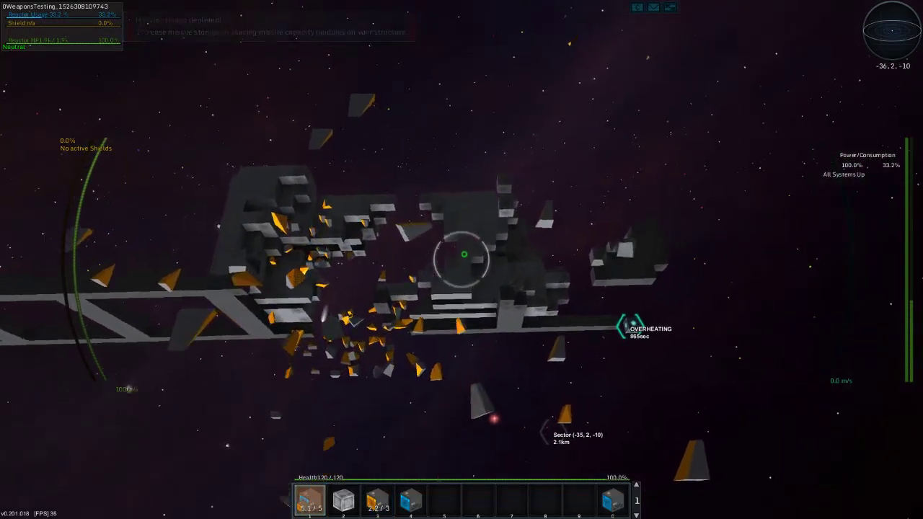
{"action": "key", "text": "s"}
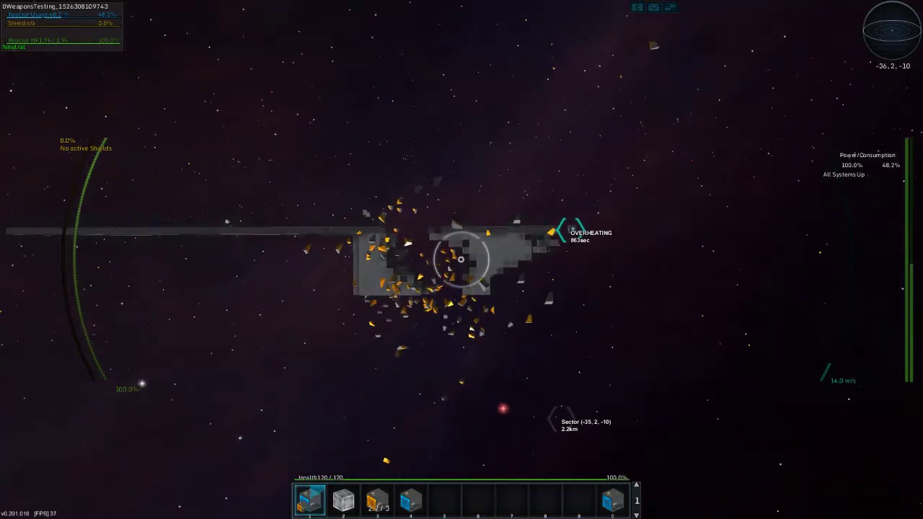
Rotate the camera to view the collapsed lattice wreck edge-on amid drifting debris.
{"action": "left_click_drag", "start_coordinate": [461, 260], "coordinate": [505, 274]}
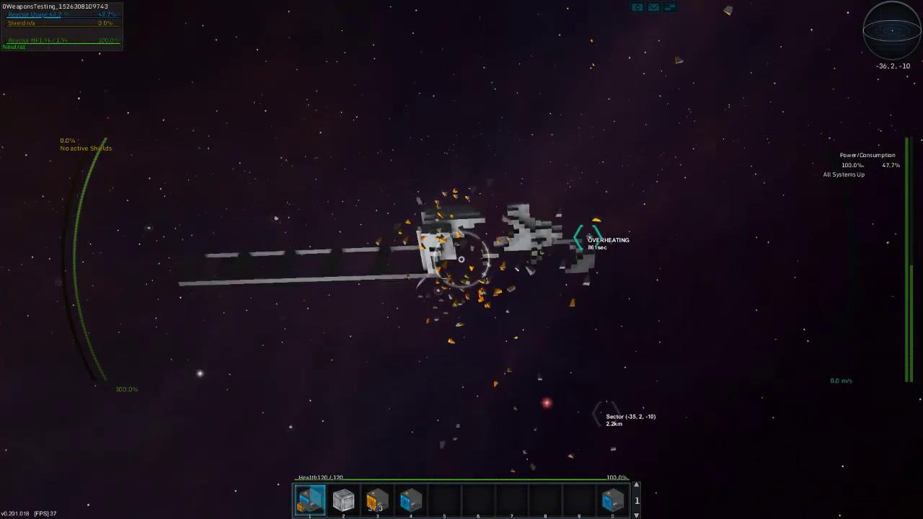
{"action": "left_click_drag", "start_coordinate": [462, 260], "coordinate": [433, 274]}
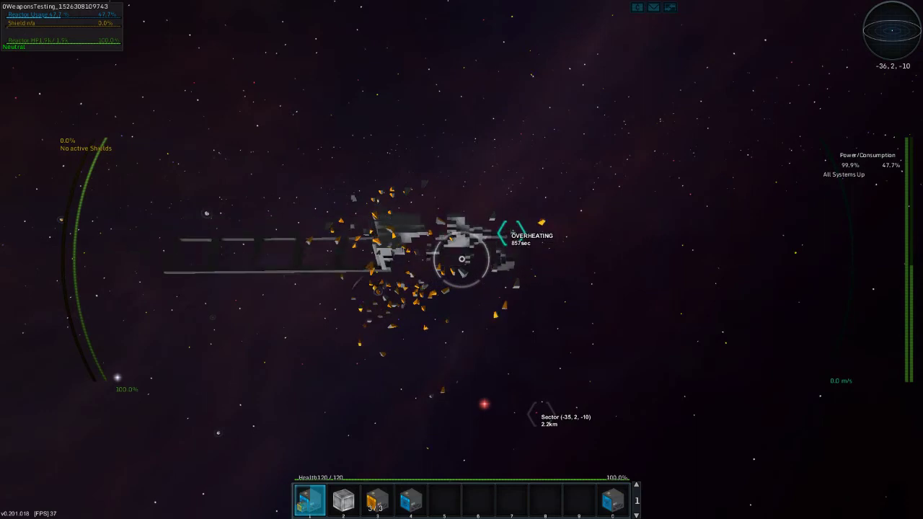
{"action": "left_click_drag", "start_coordinate": [462, 260], "coordinate": [462, 281]}
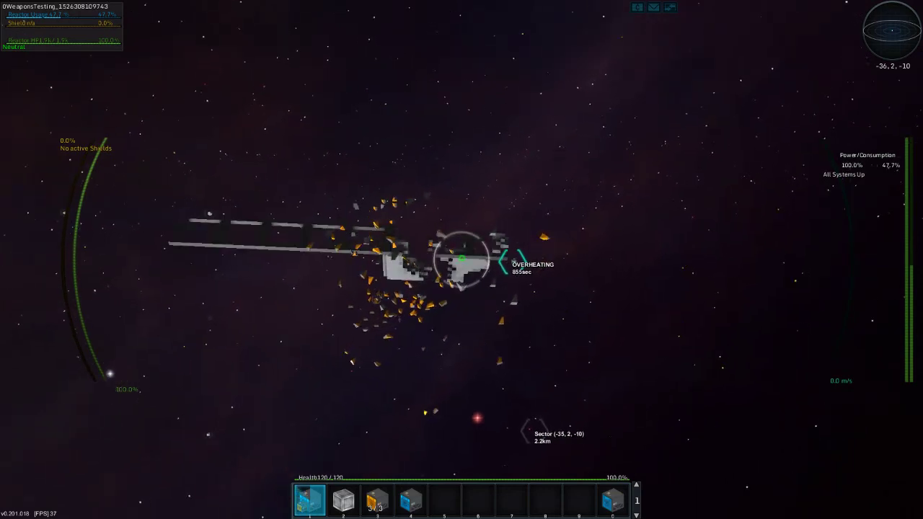